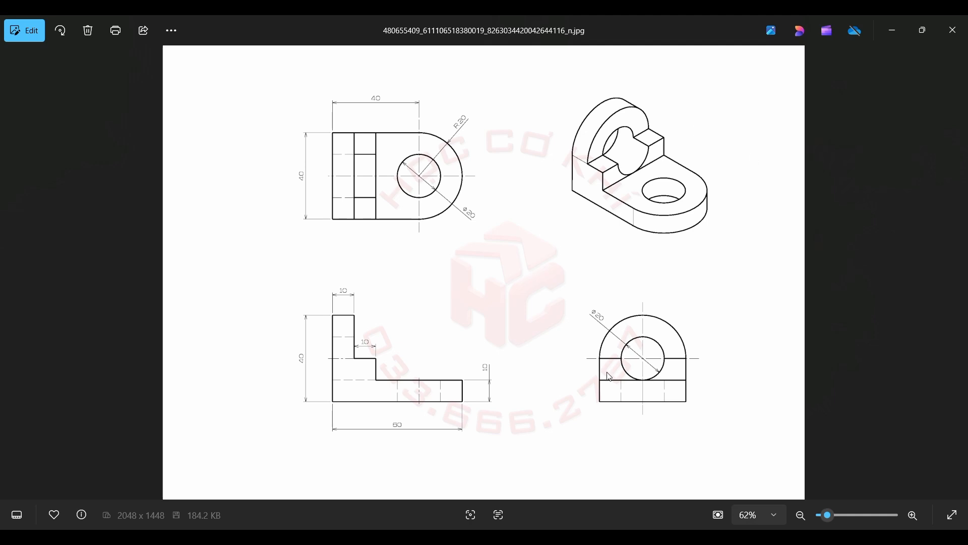
Switch to SOLIDWORKS, start a sketch on the Top Plane and check the reference drawing for the base's dimensions
left_click(640, 495)
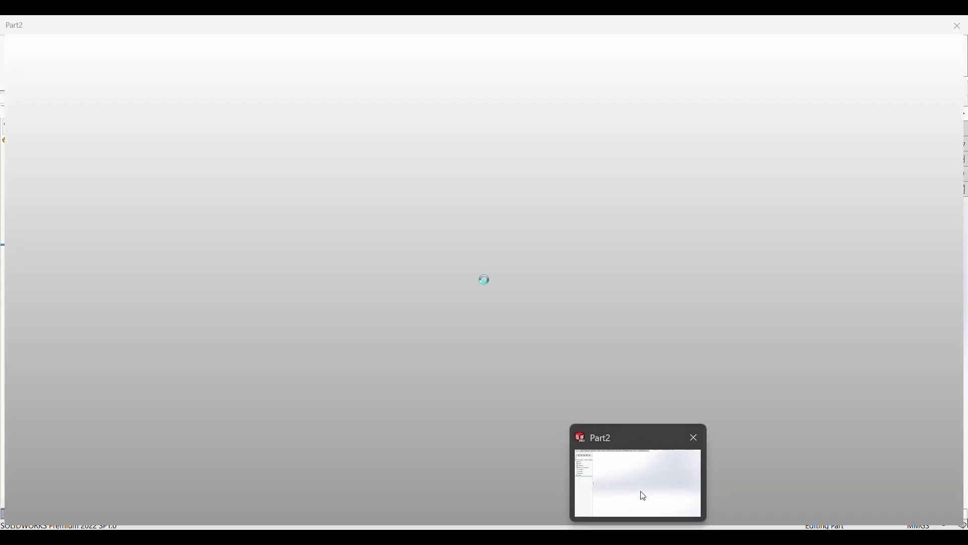
key("alt+v")
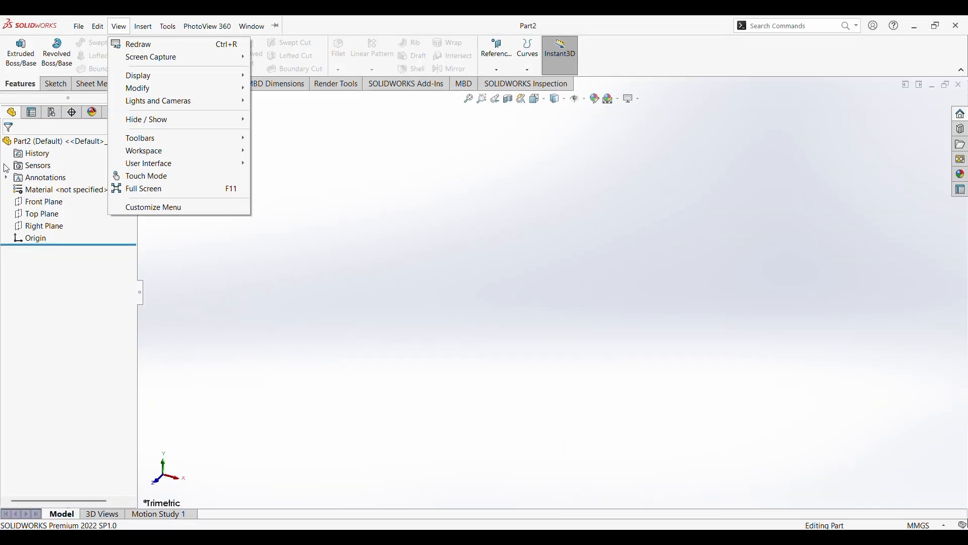
left_click(34, 218)
left_click(36, 214)
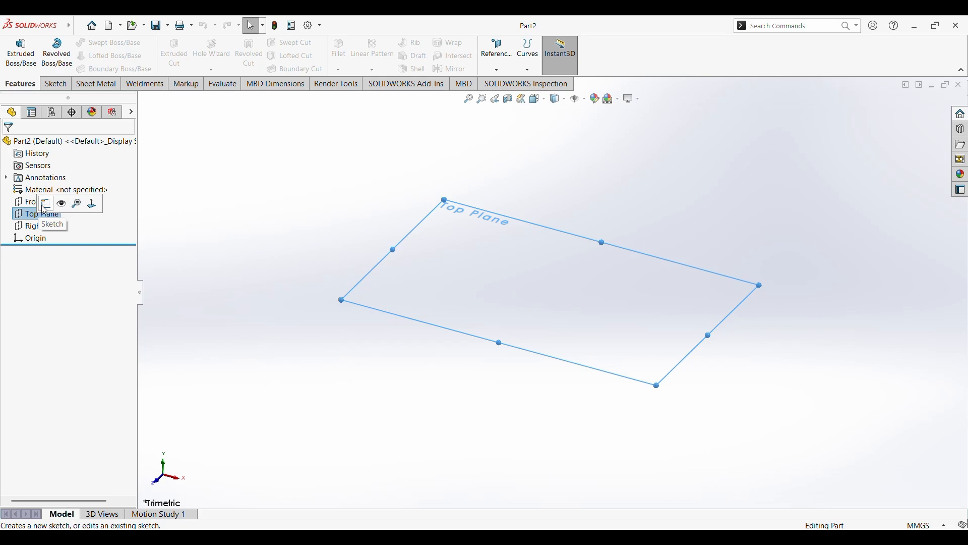
left_click(45, 205)
key("alt+Tab")
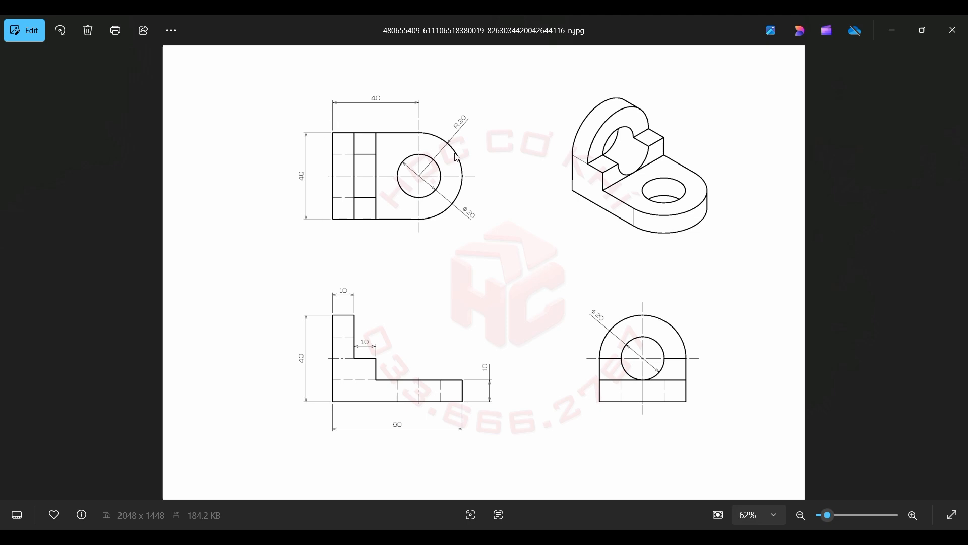
key("alt+Tab")
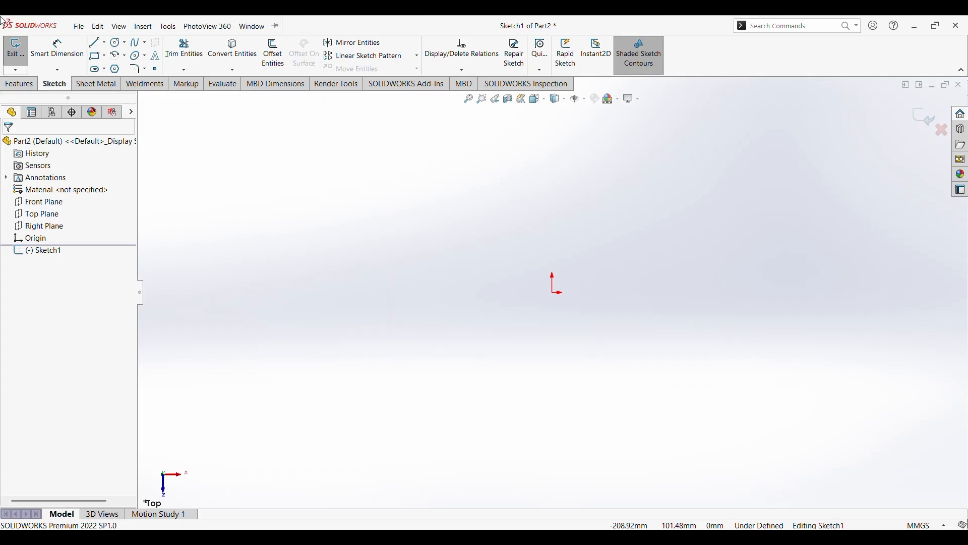
Sketch a center rectangle about 124 mm wide and 102 mm high, centred on the origin
left_click(96, 55)
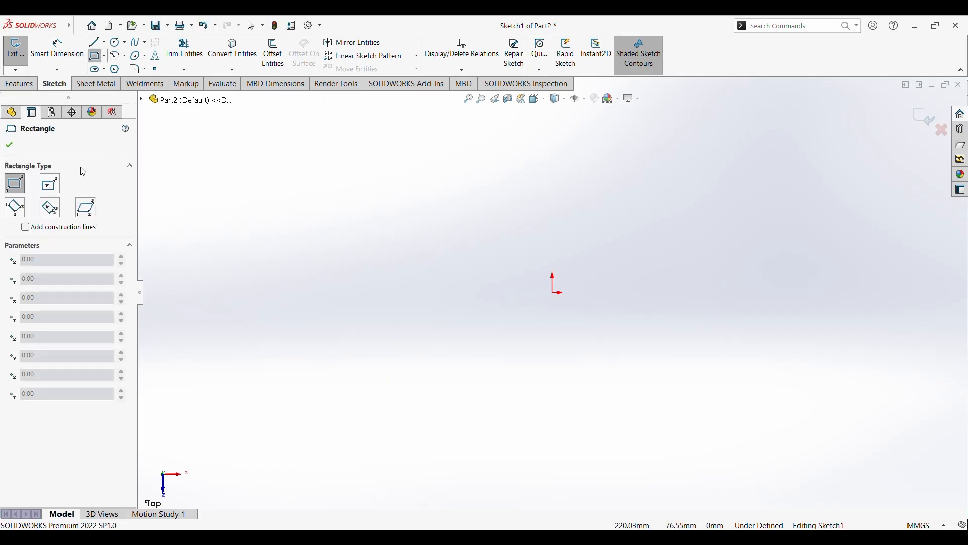
left_click(53, 186)
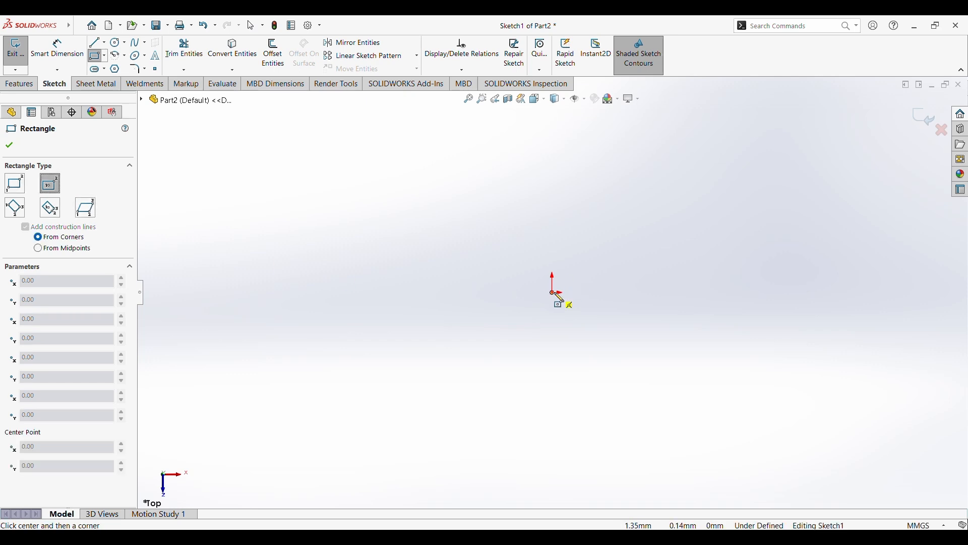
left_click(557, 294)
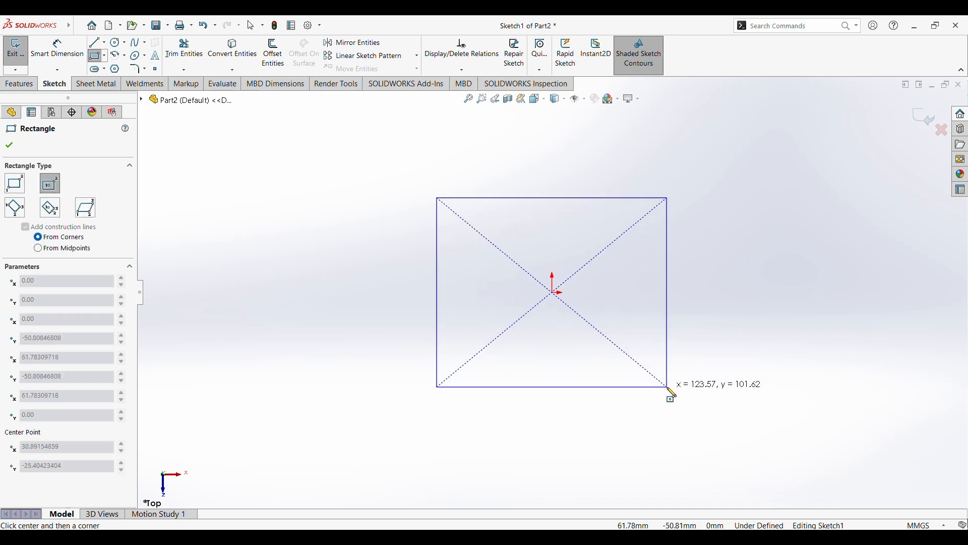
left_click(669, 388)
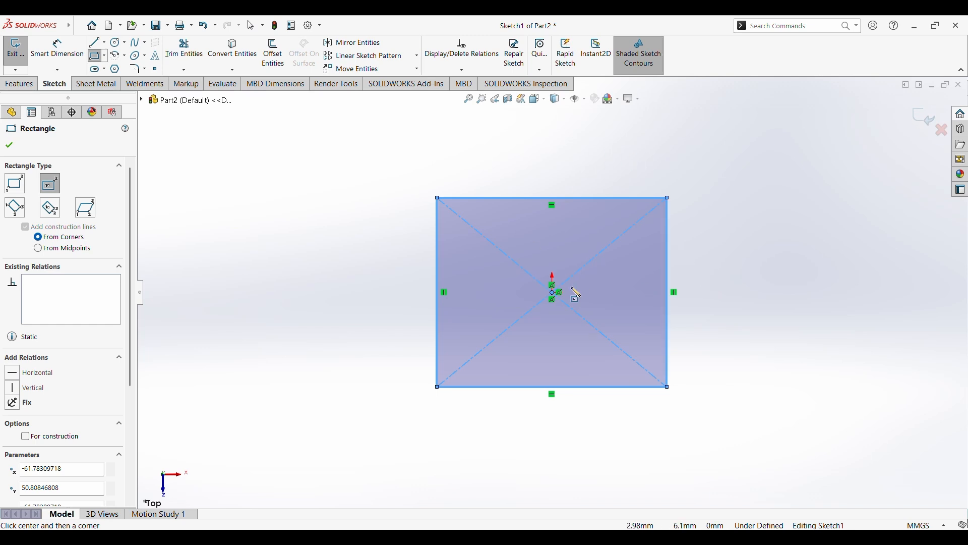
left_click(121, 45)
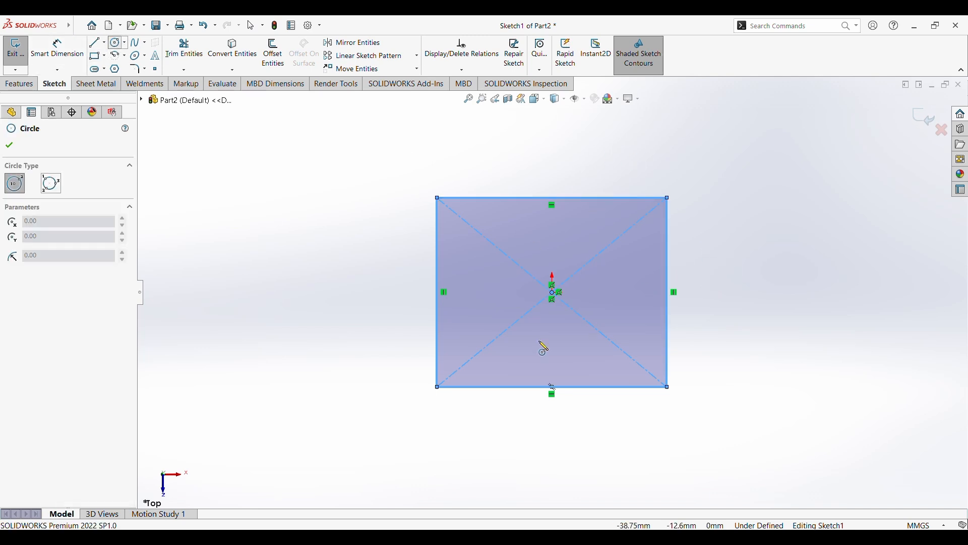
left_click(668, 292)
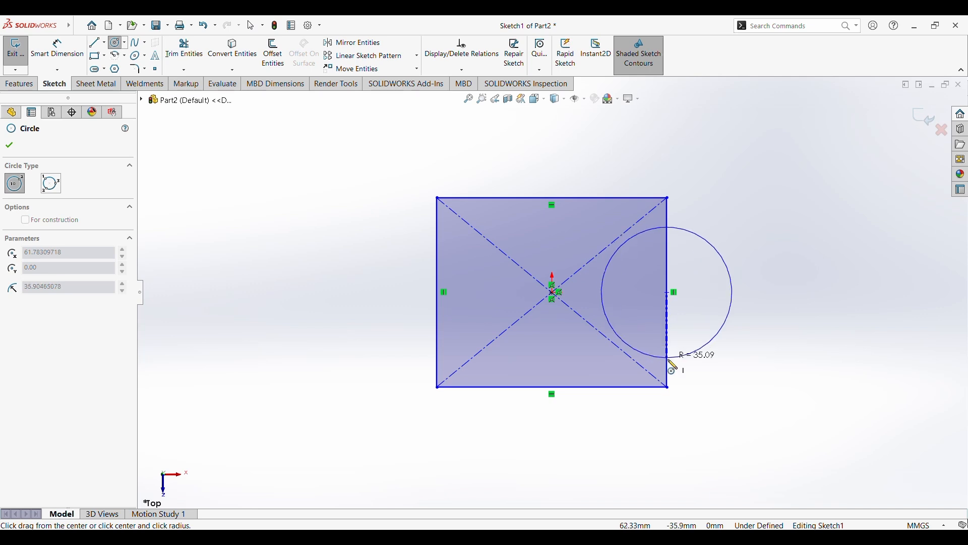
key("Escape")
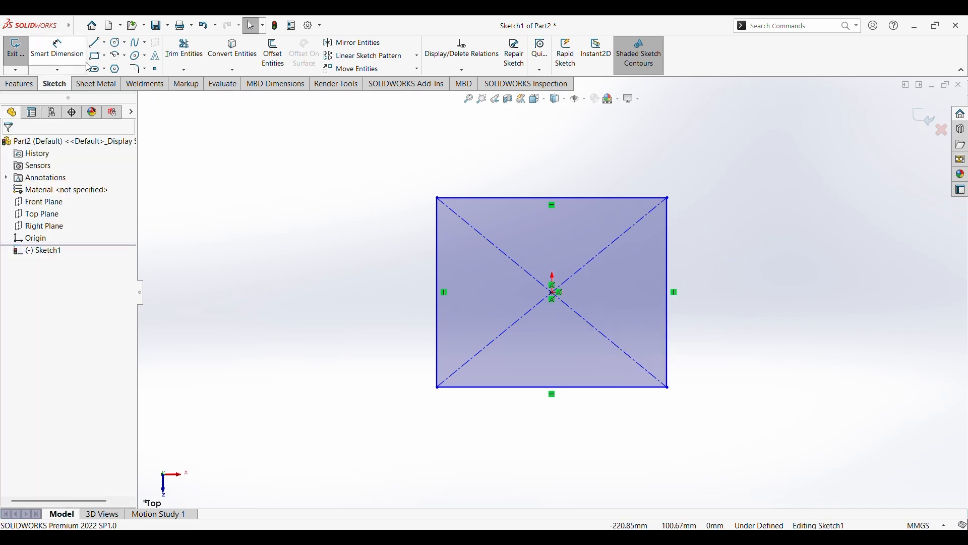
Sketch two concentric circles at the rectangle's right edge midpoint, one reaching its corner and an inner one of about 24 mm radius
left_click(117, 42)
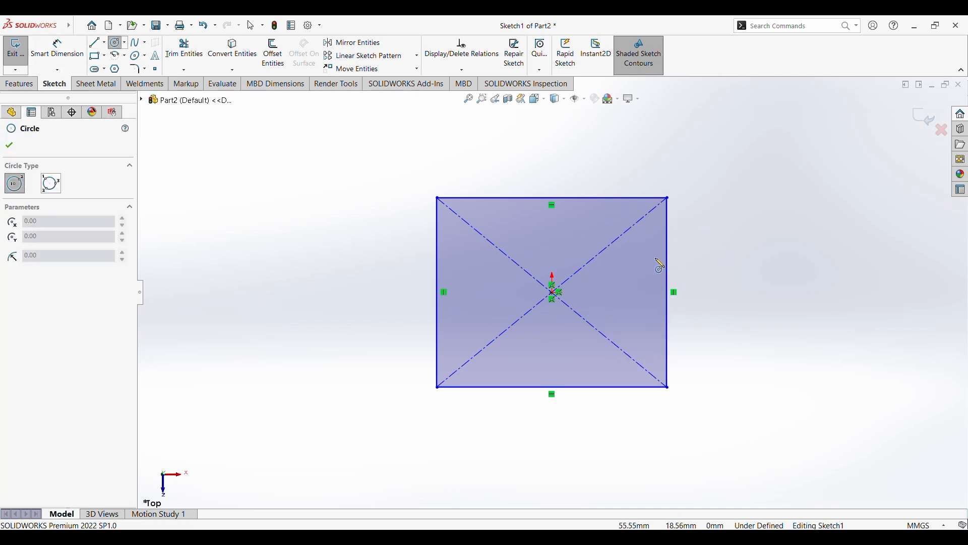
left_click(668, 293)
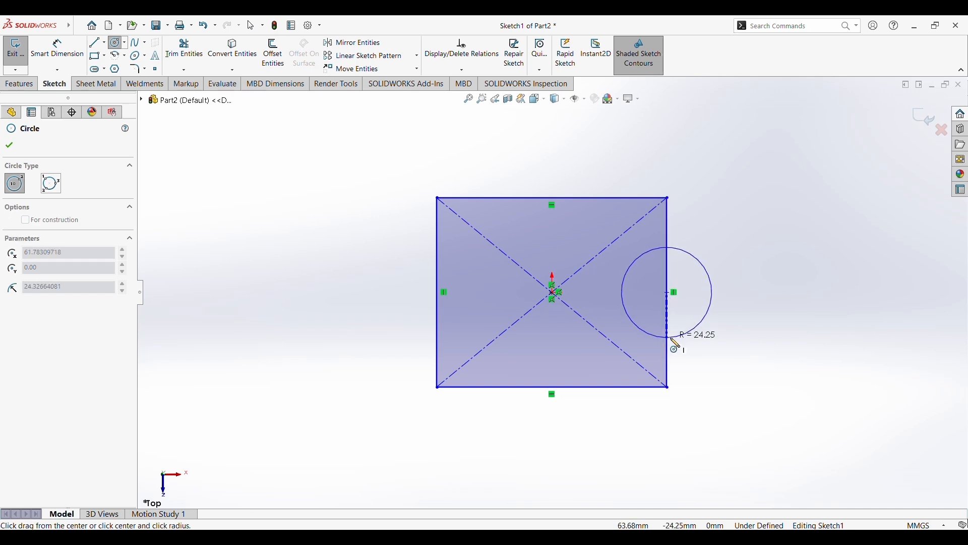
left_click(668, 387)
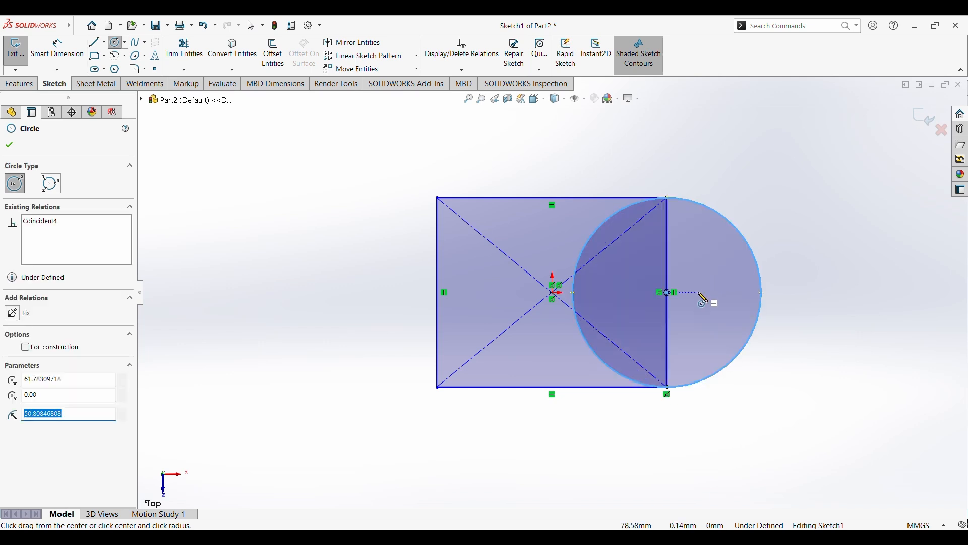
left_click(669, 293)
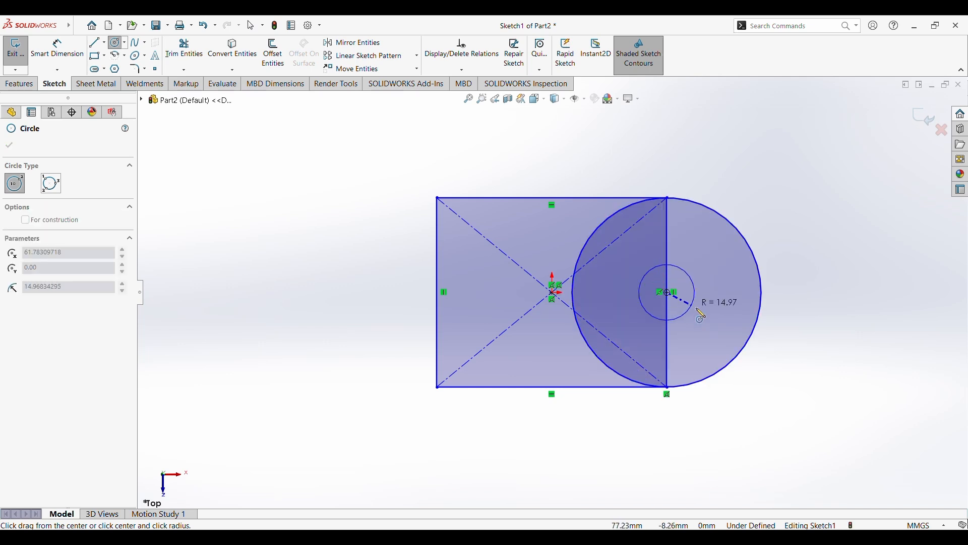
left_click(701, 324)
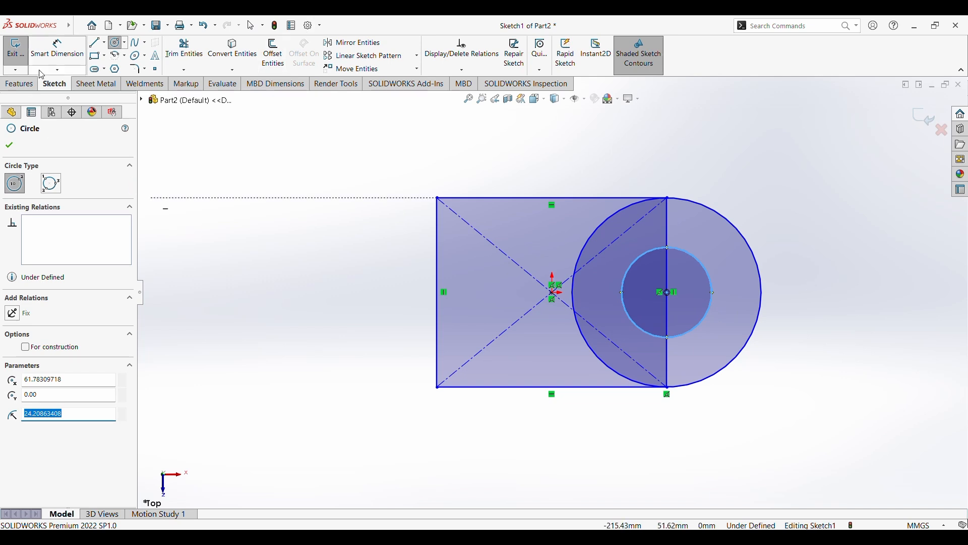
Dimension the rectangle to 40 mm wide and 40 mm high
left_click(57, 49)
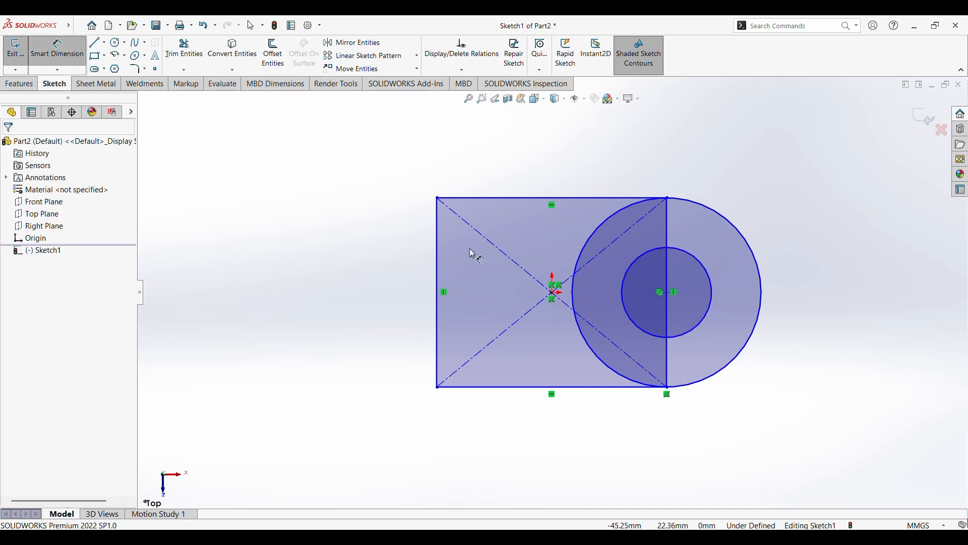
left_click(517, 197)
left_click(517, 170)
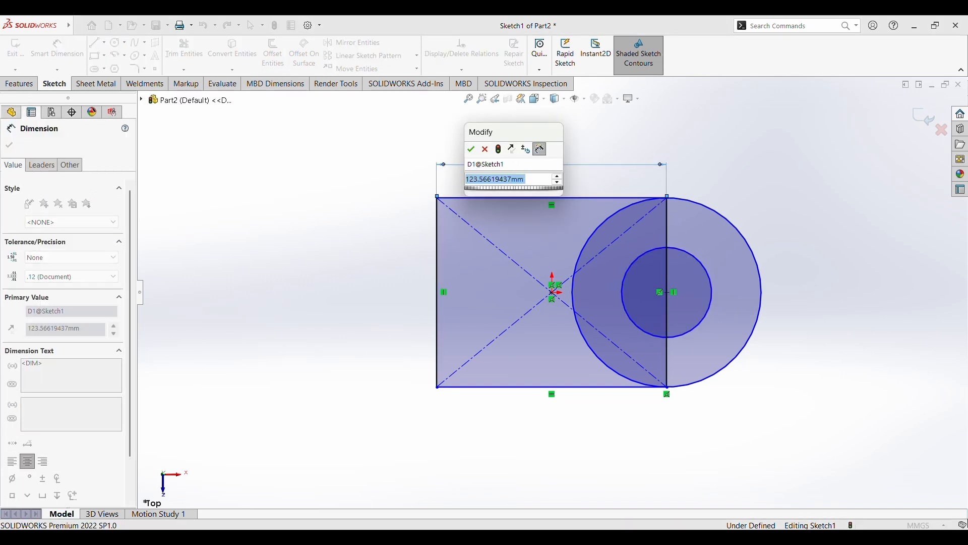
type("40")
key("Return")
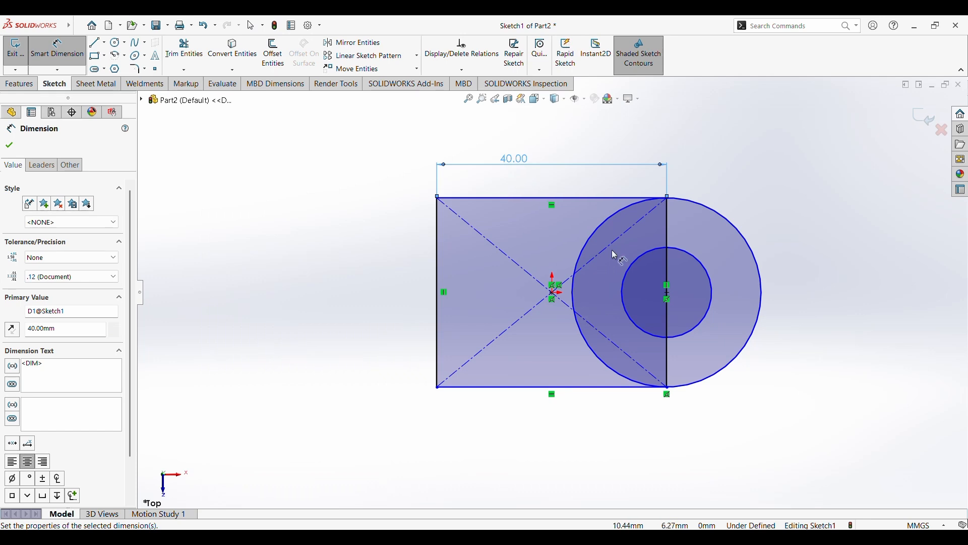
left_click(945, 525)
left_click(440, 272)
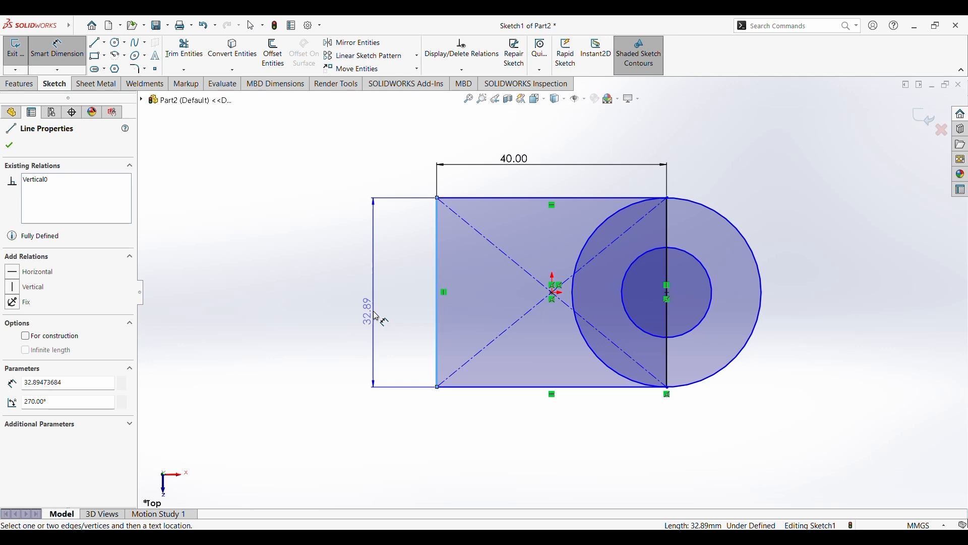
left_click(377, 317)
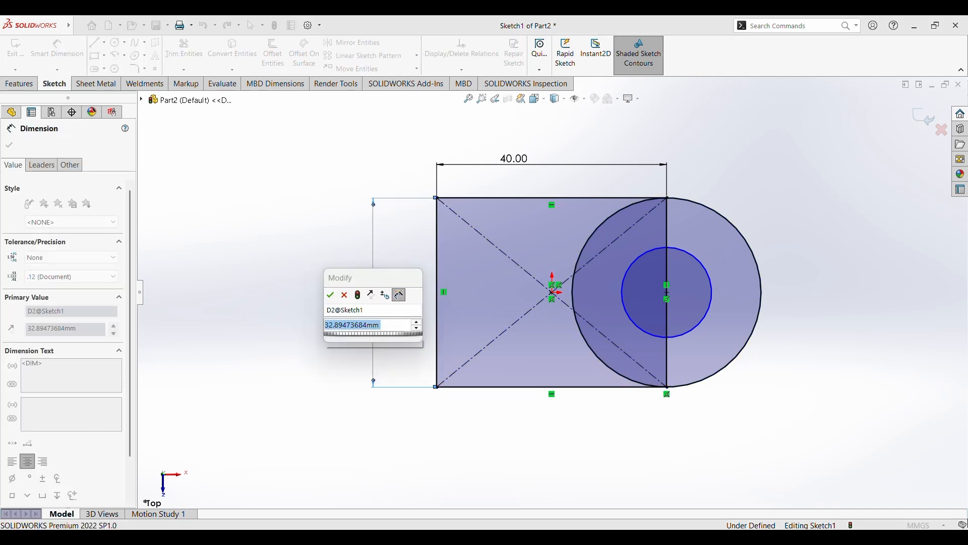
type("40")
key("Return")
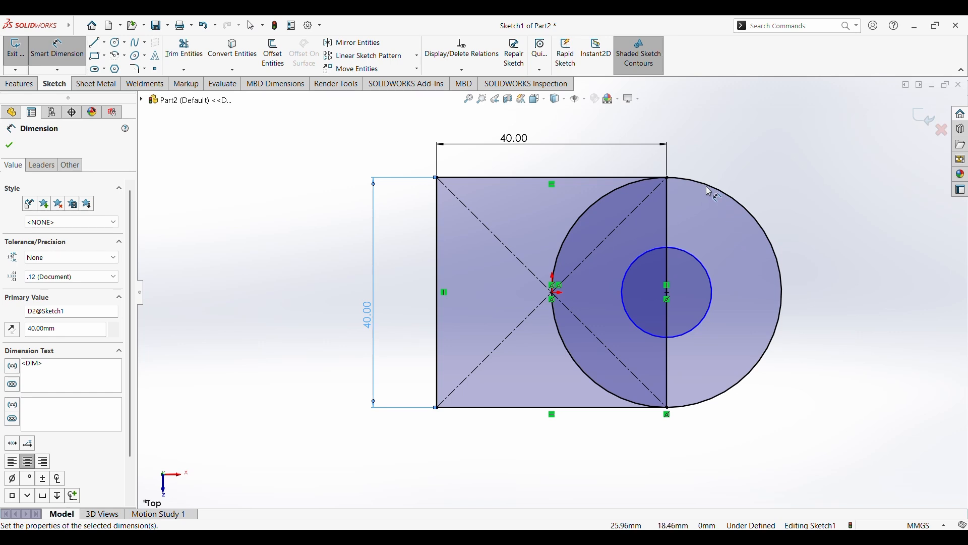
Dimension the inner circle to a diameter of 20 mm
left_click(755, 216)
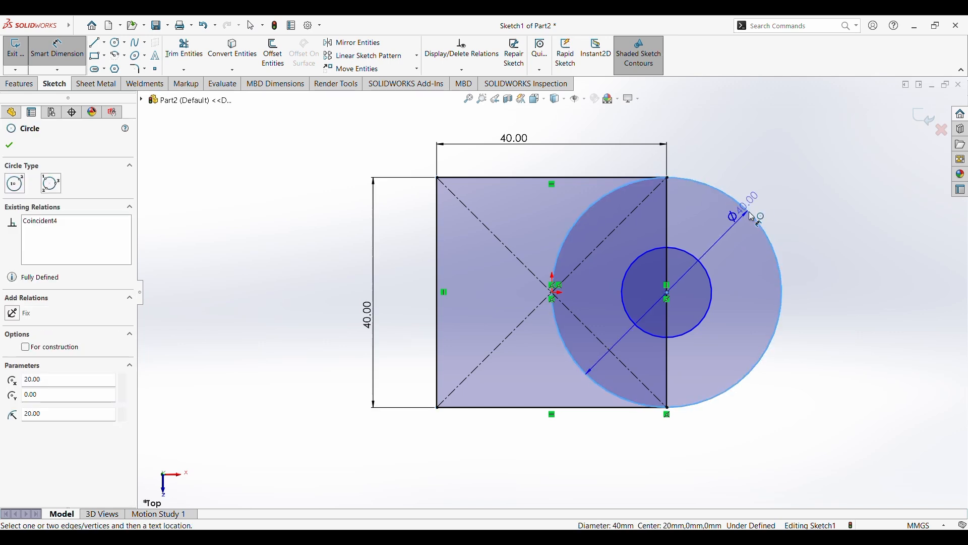
key("Escape")
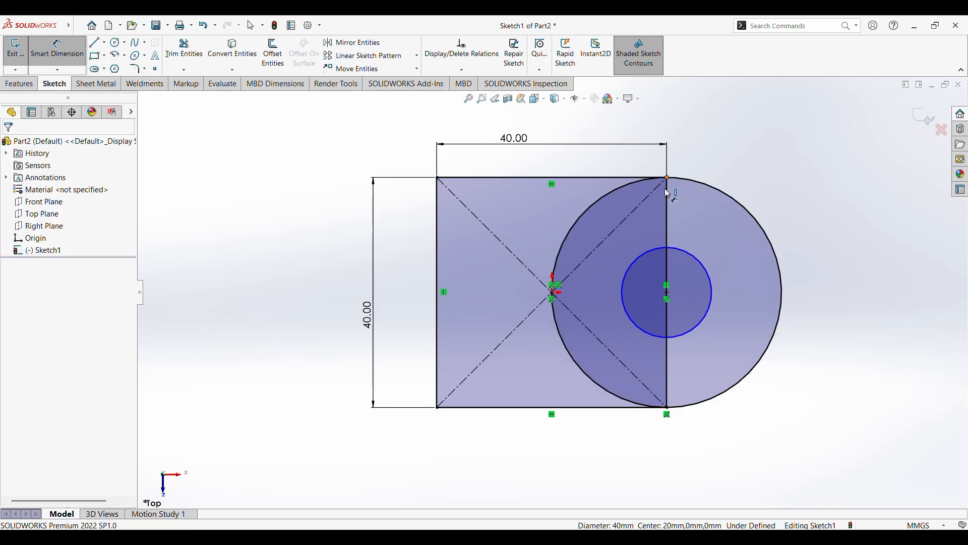
left_click(708, 277)
left_click(799, 148)
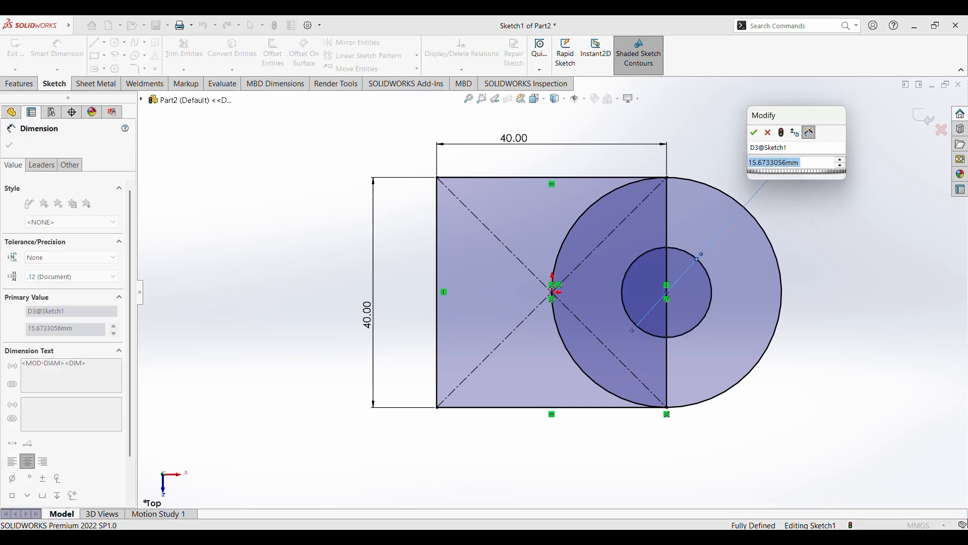
type("20")
key("Return")
key("Escape")
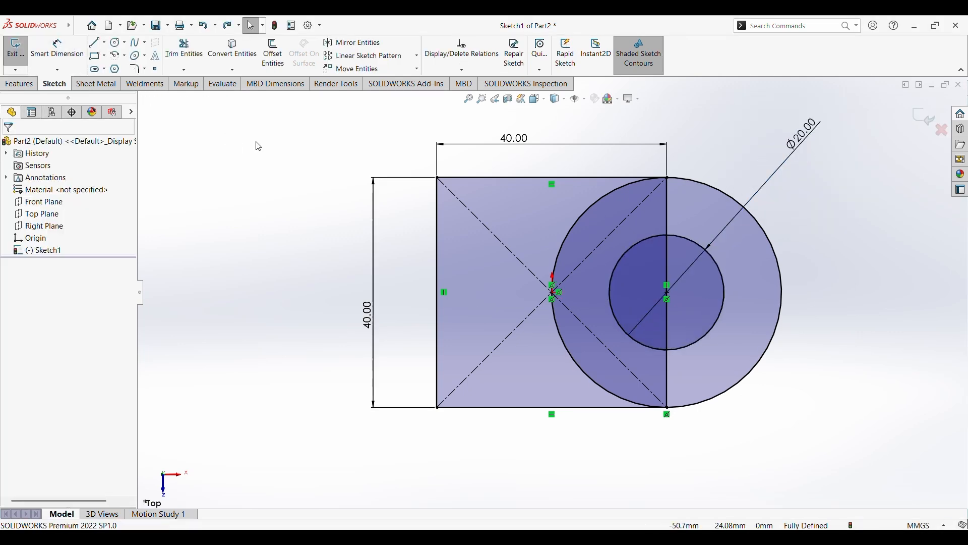
Trim away the outer circle's arc inside the square and delete the square's right vertical edge
left_click(184, 51)
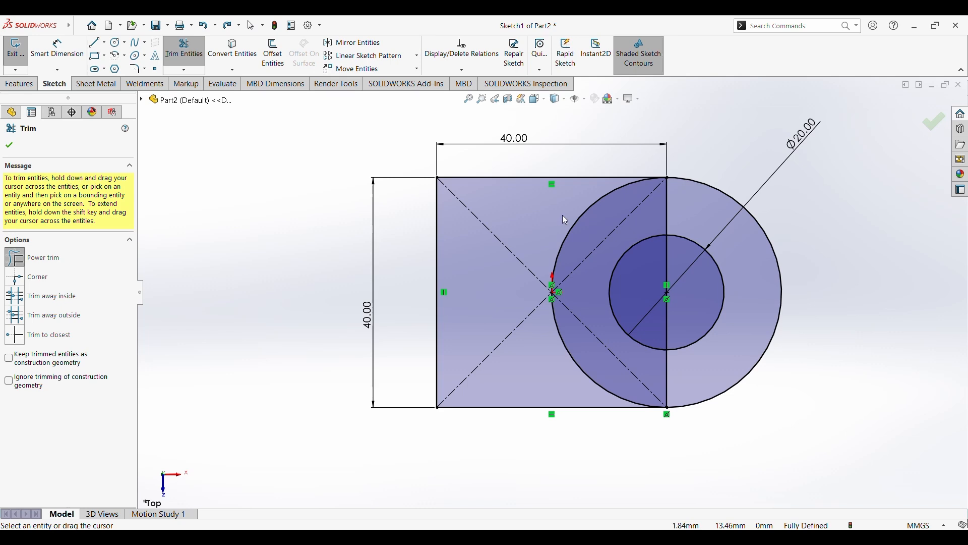
left_click_drag(562, 216, 586, 216)
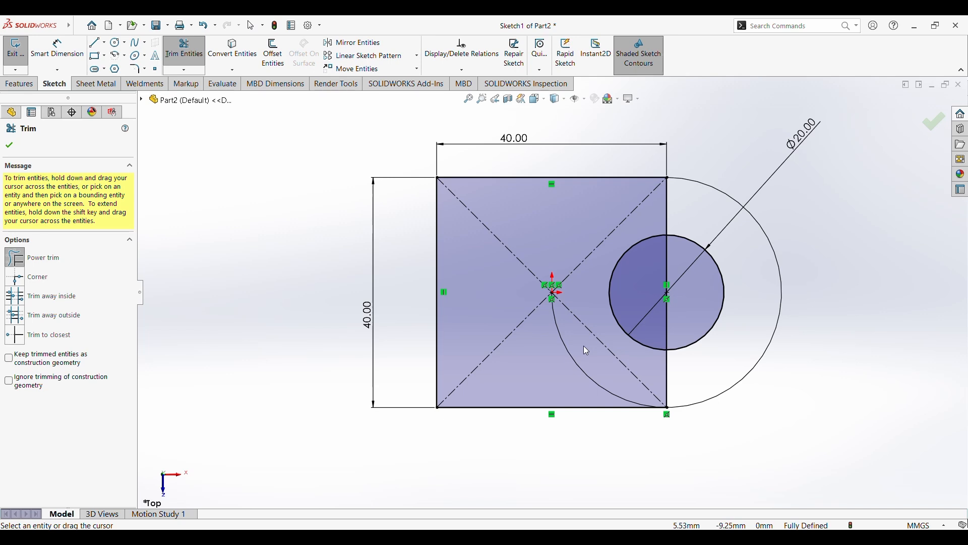
mouse_move(586, 352)
left_mouse_down()
mouse_move(579, 367)
mouse_move(561, 364)
left_mouse_up()
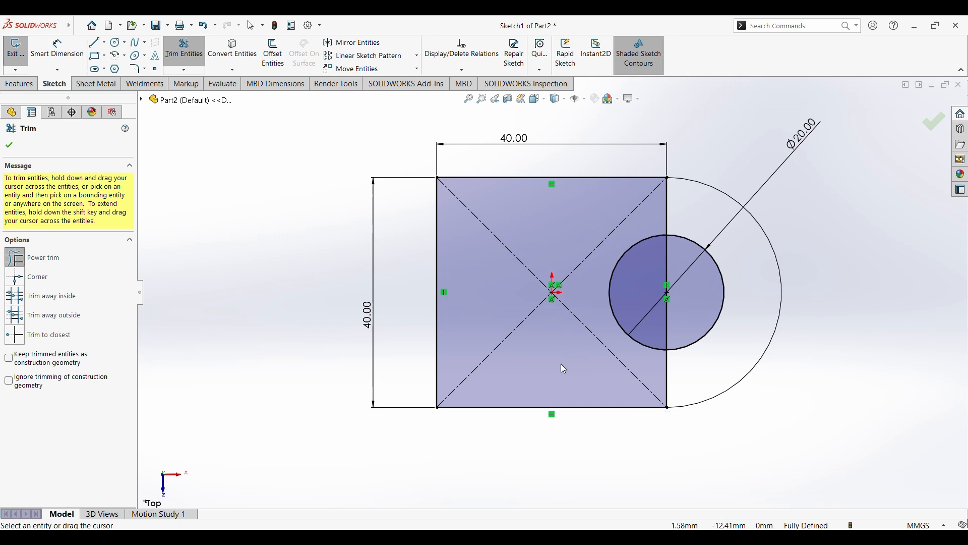
key("Escape")
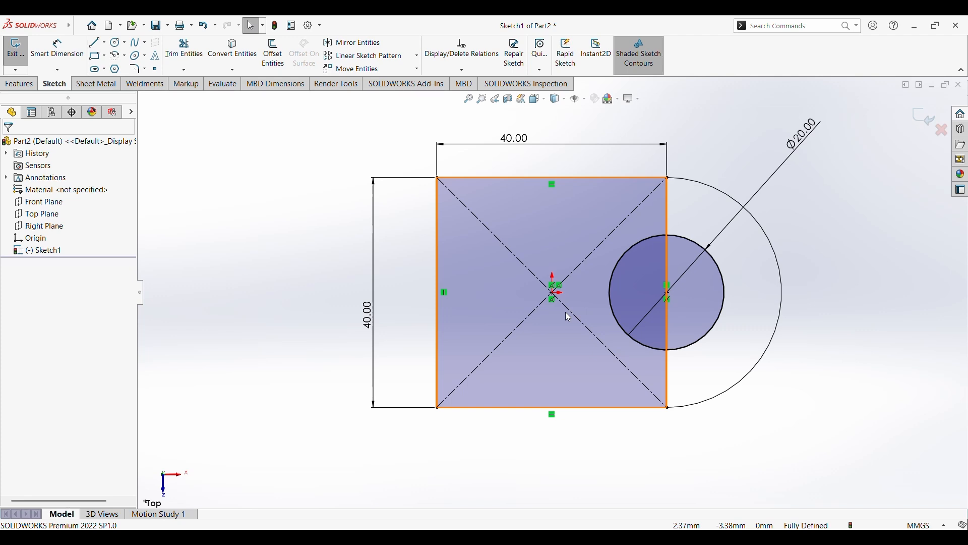
left_click(668, 211)
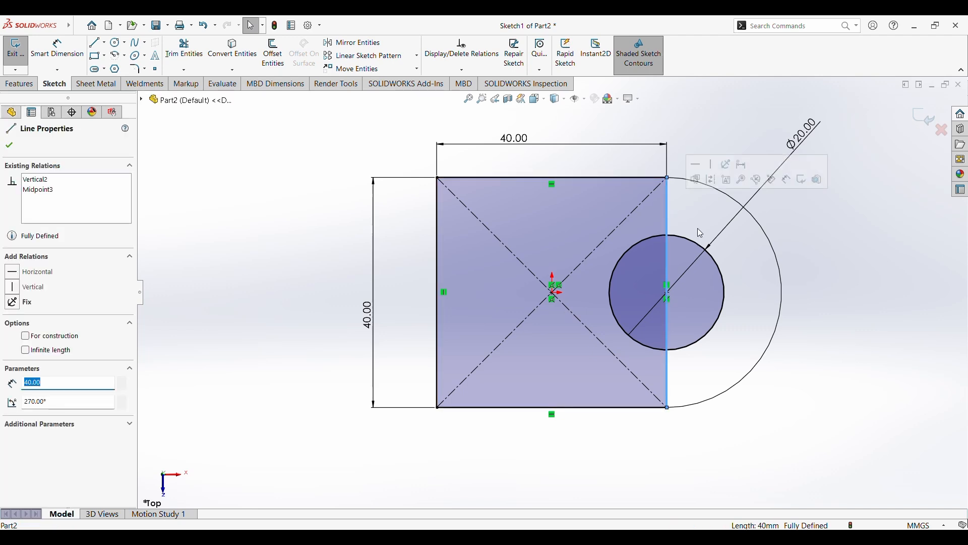
key("Delete")
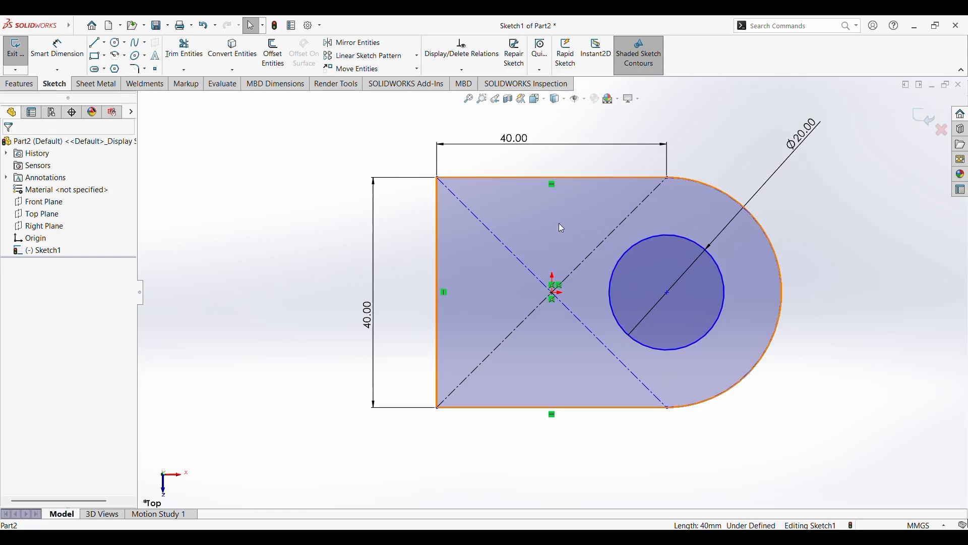
Extrude the base profile as a blind boss with a depth of 10 mm, following the reference drawing
left_click(667, 537)
left_click(638, 536)
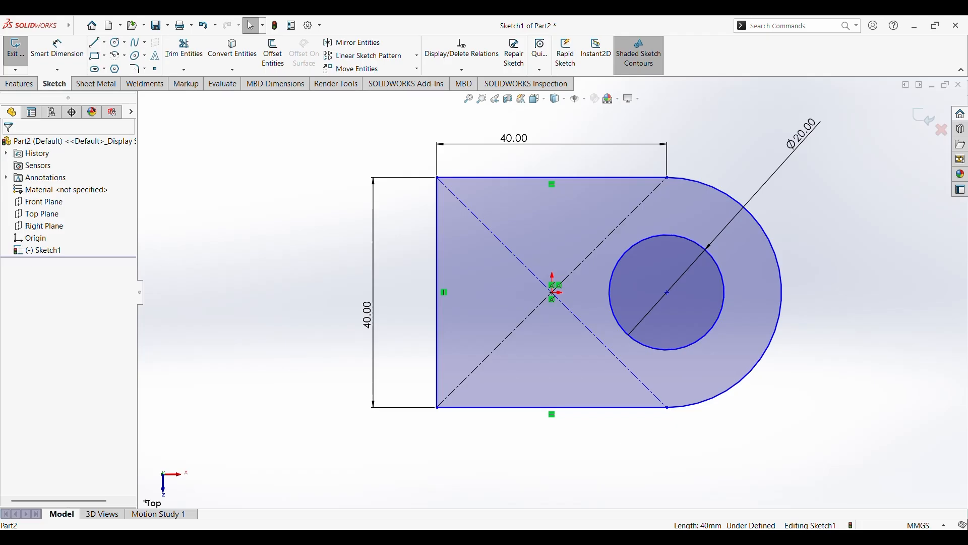
left_click(20, 84)
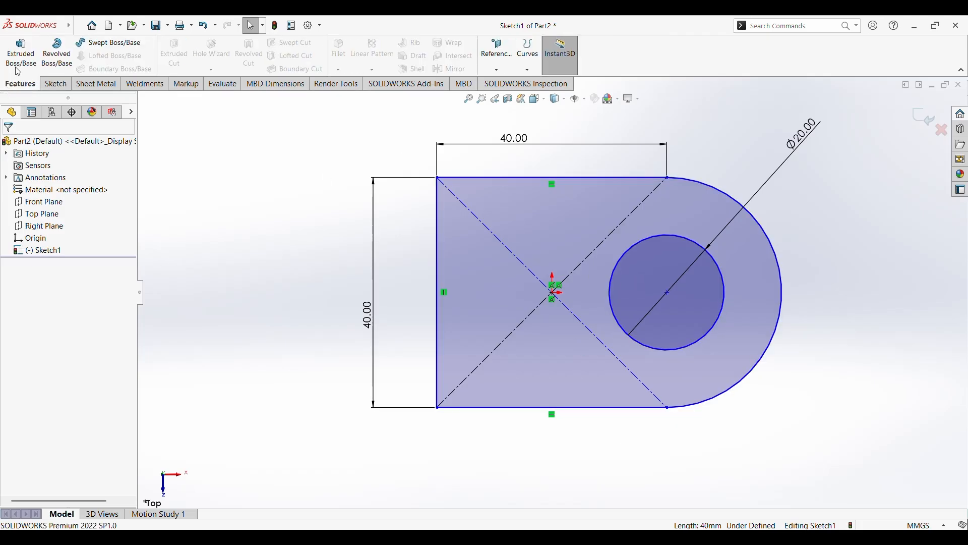
left_click(21, 57)
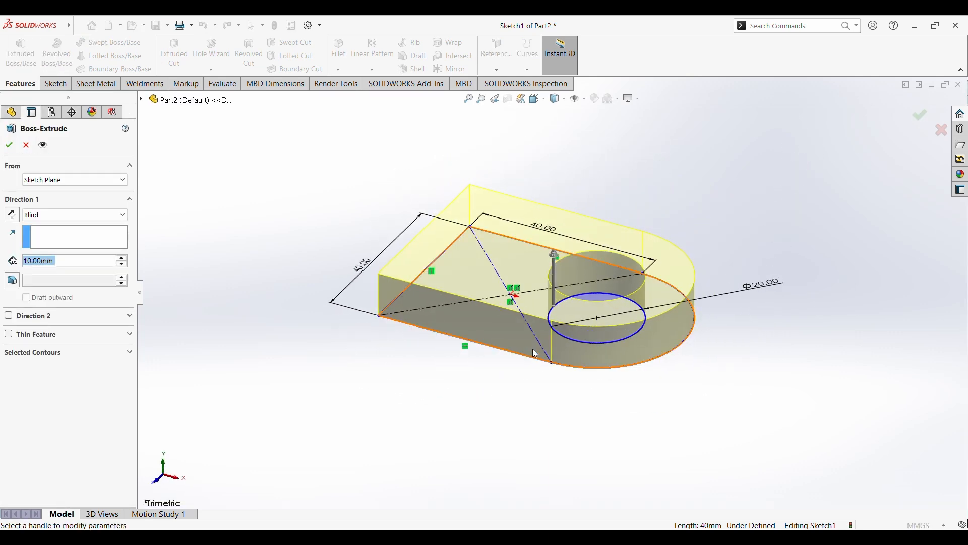
key("alt+Tab")
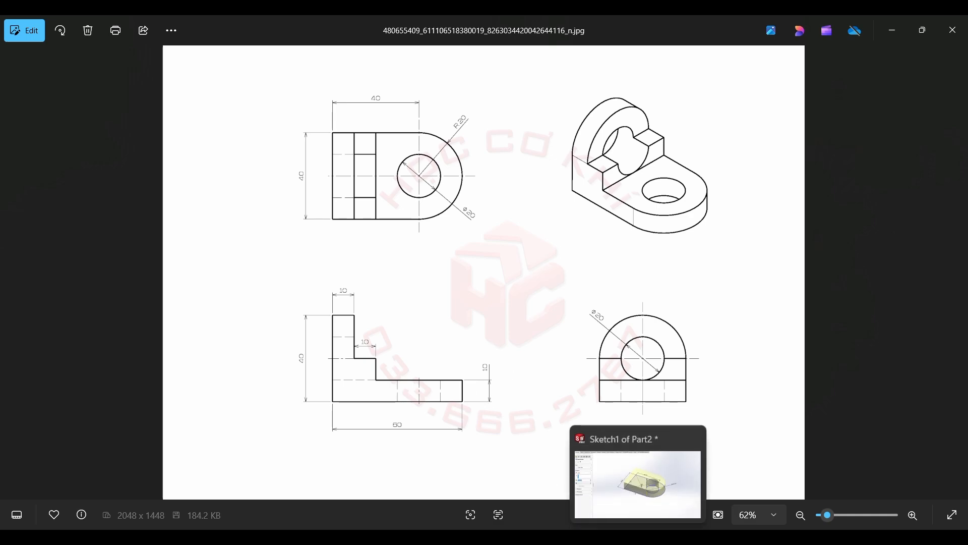
left_click(640, 538)
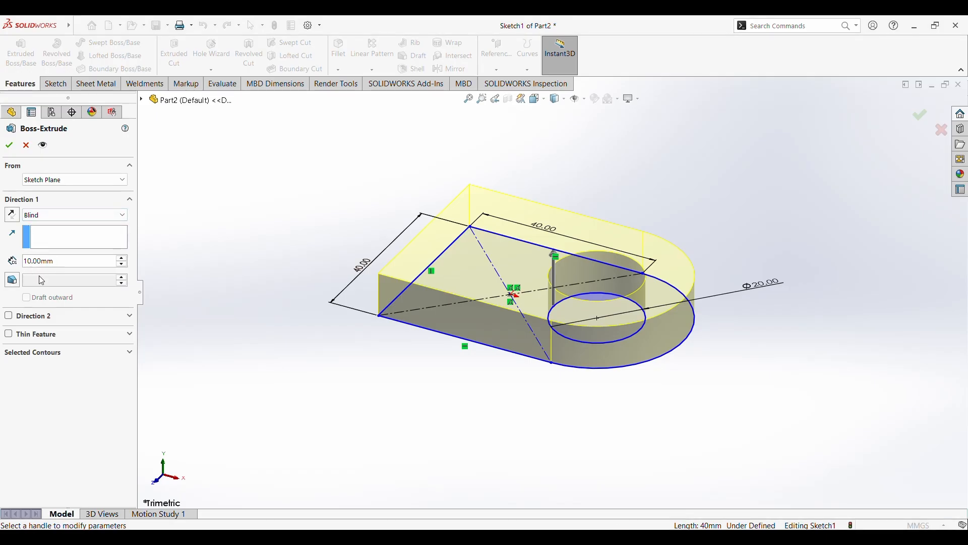
left_click(13, 146)
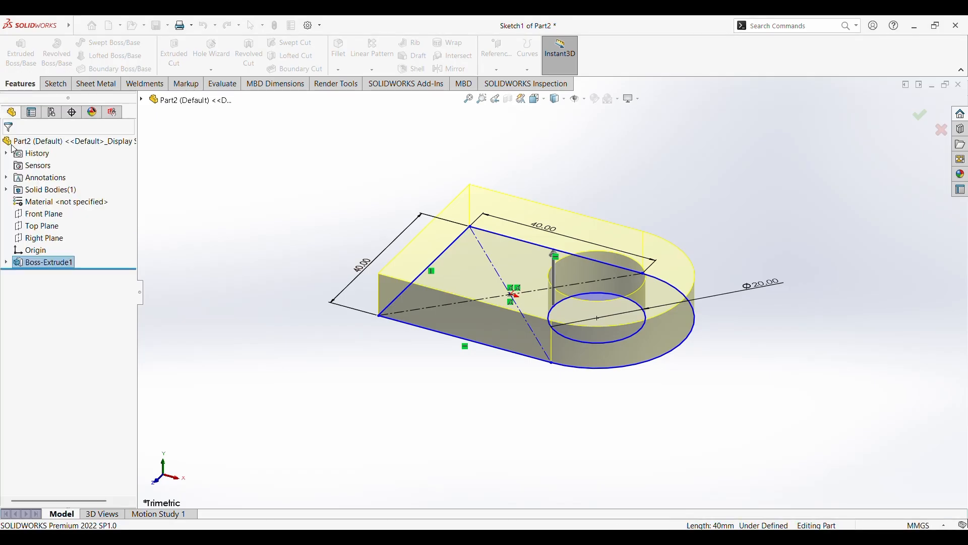
Check the side view in the reference drawing and open a new sketch on the base's flat end face
middle_click_drag(559, 276, 588, 313)
middle_click_drag(497, 301, 608, 437)
left_click(666, 540)
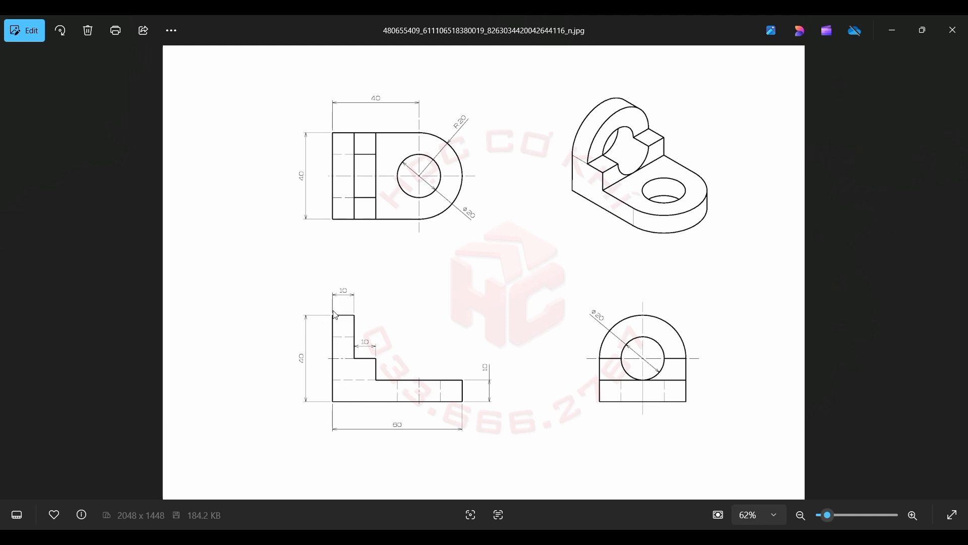
key("alt+Tab")
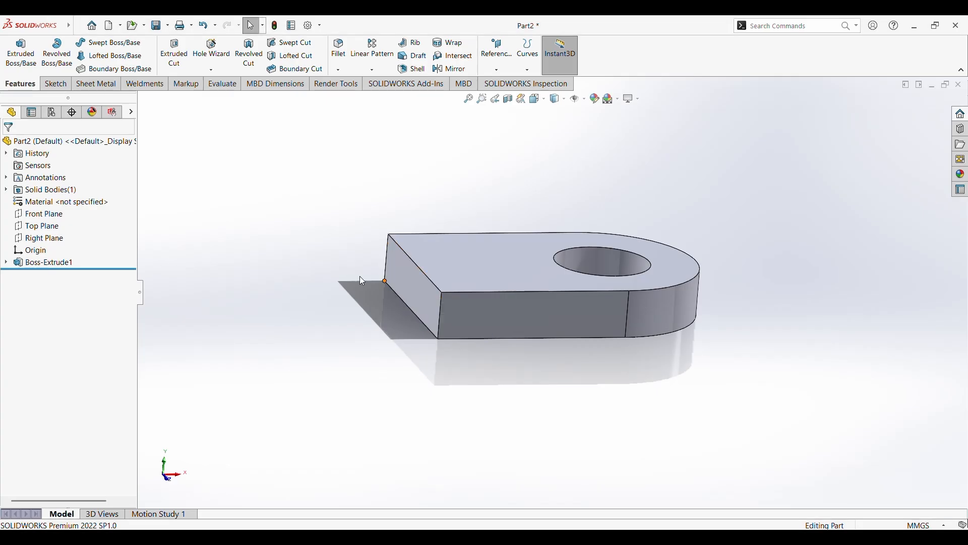
right_click(403, 272)
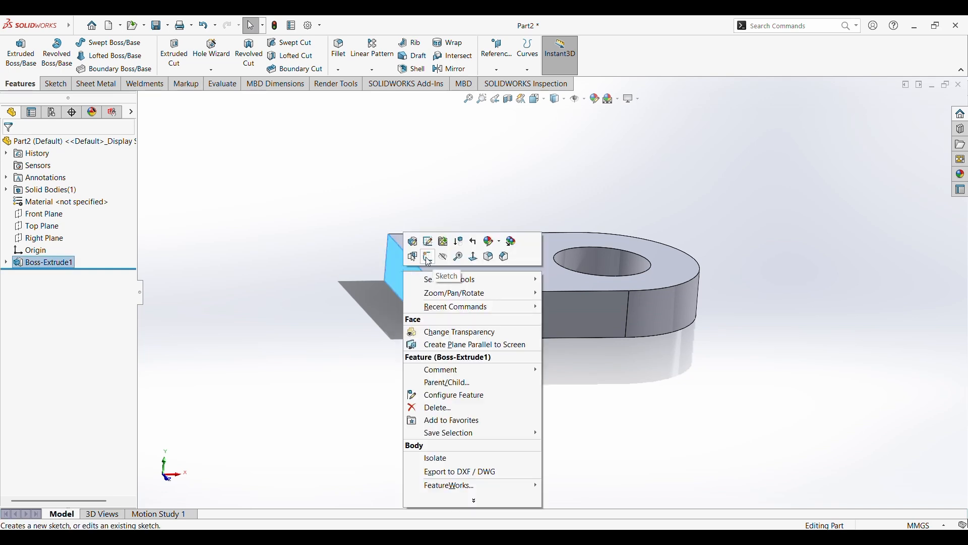
left_click(428, 259)
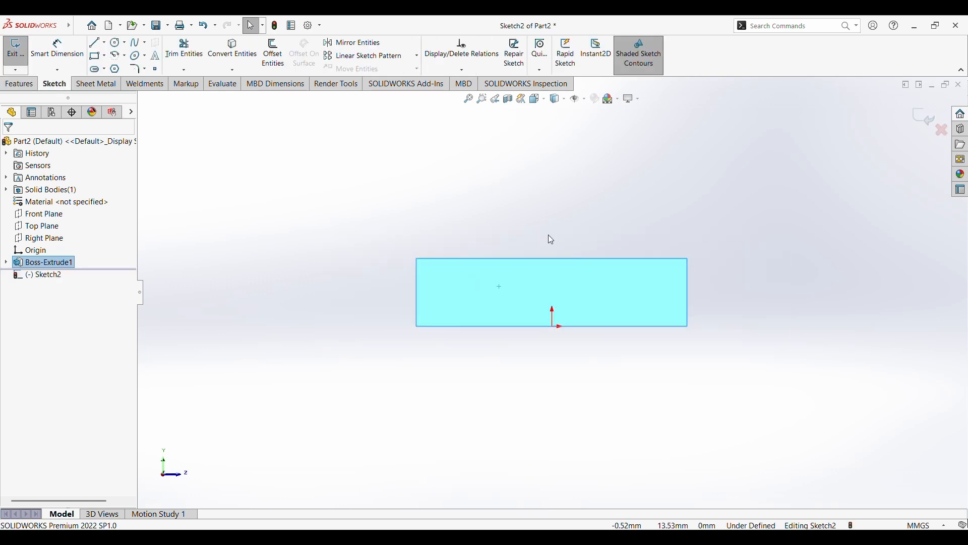
Sketch a corner rectangle from the end face's lower corner, spanning the 40 mm face width and about 31 mm high
left_click(95, 56)
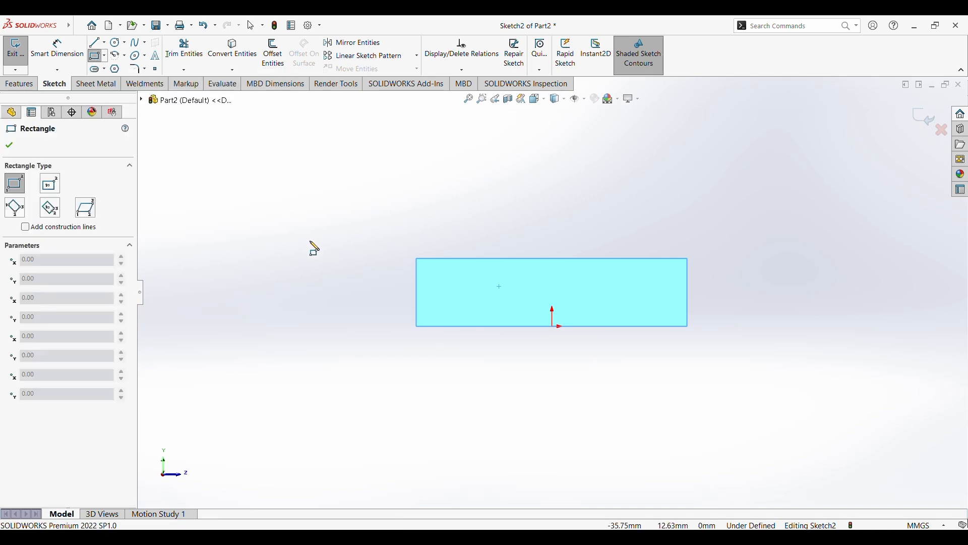
left_click(416, 326)
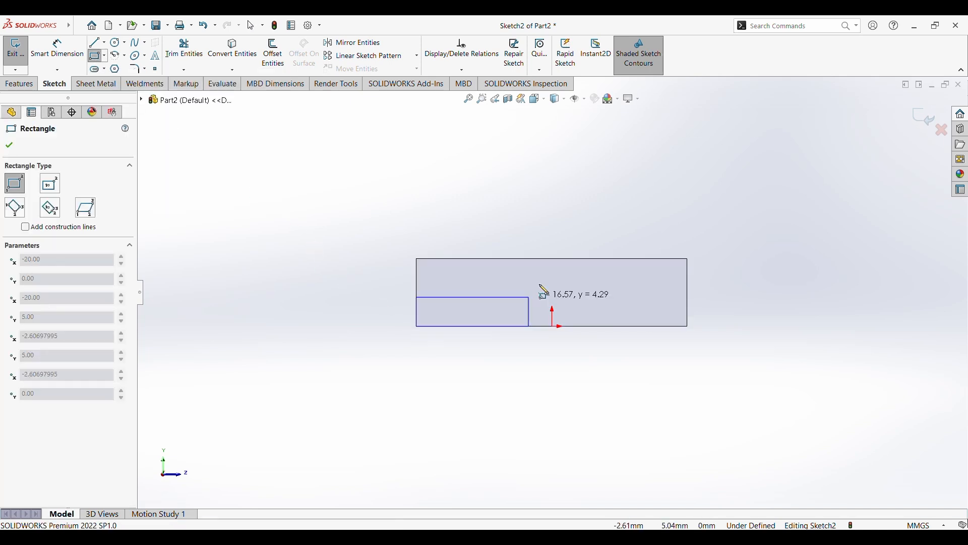
left_click(689, 116)
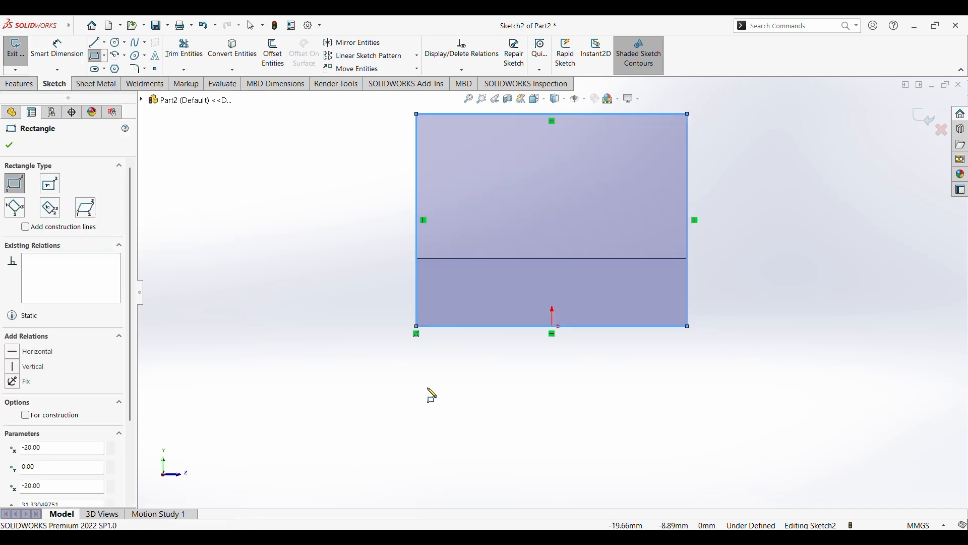
scroll(507, 344, "up", 4)
scroll(558, 127, "down", 1)
scroll(561, 133, "down", 1)
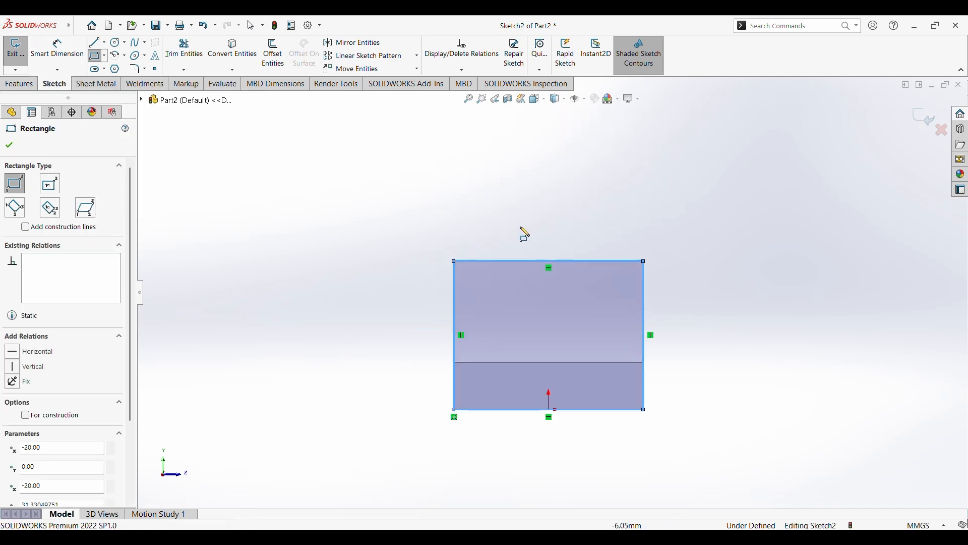
left_click(116, 44)
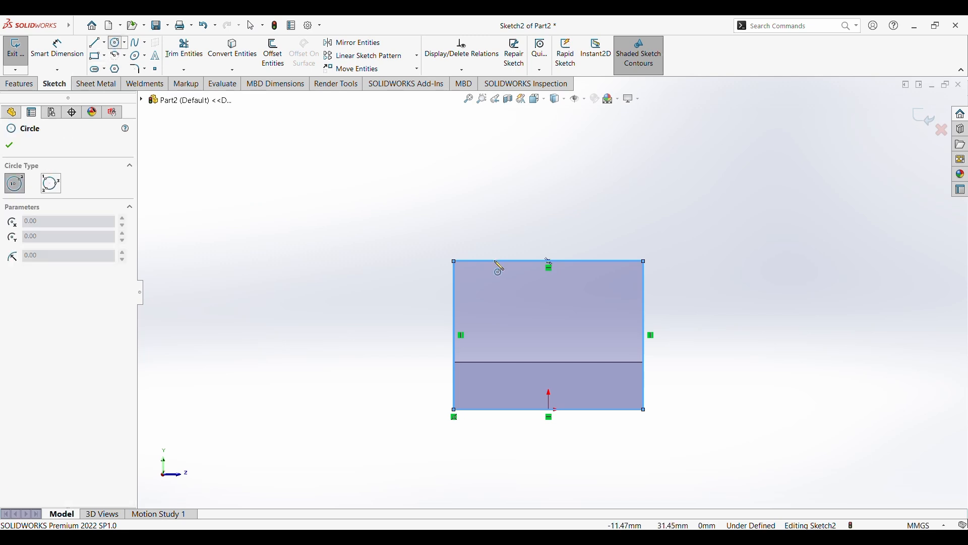
left_click(549, 261)
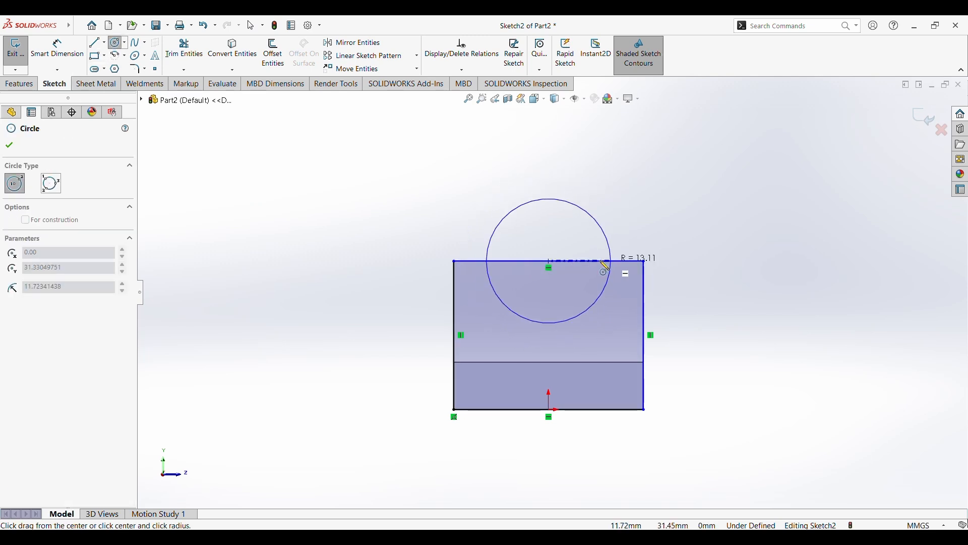
key("Escape")
Sketch two concentric circles at the rectangle's top edge midpoint, one reaching its corner with 20 mm radius and an inner one of about 8 mm radius
left_click(120, 48)
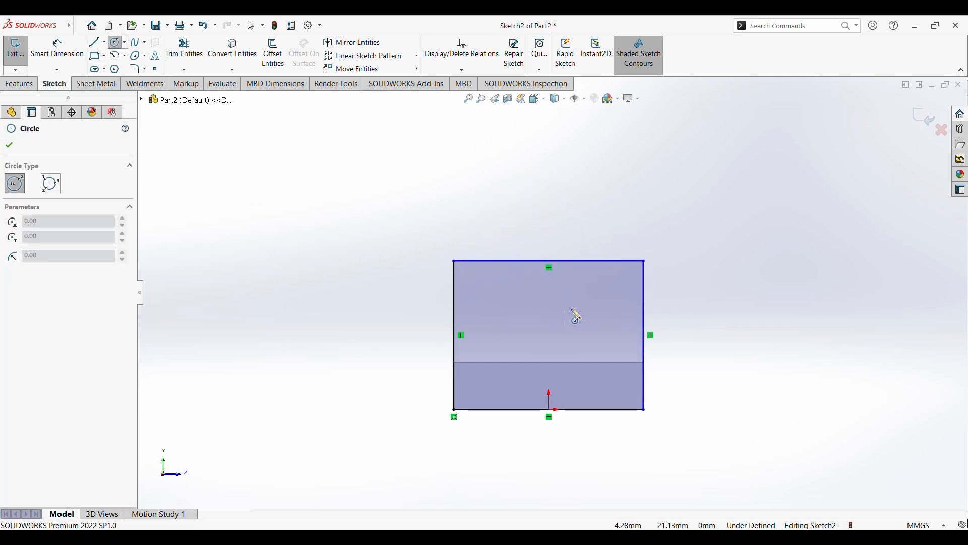
left_click(549, 261)
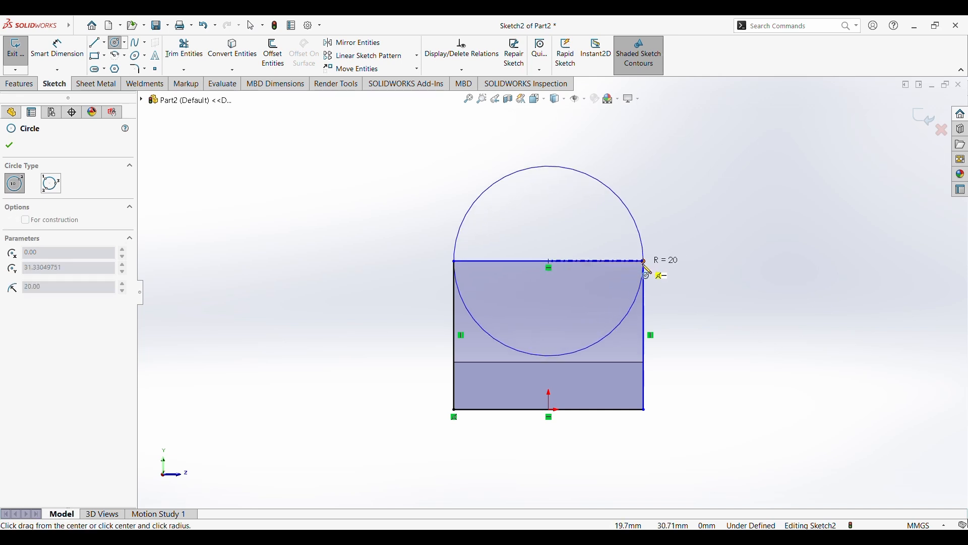
left_click(645, 266)
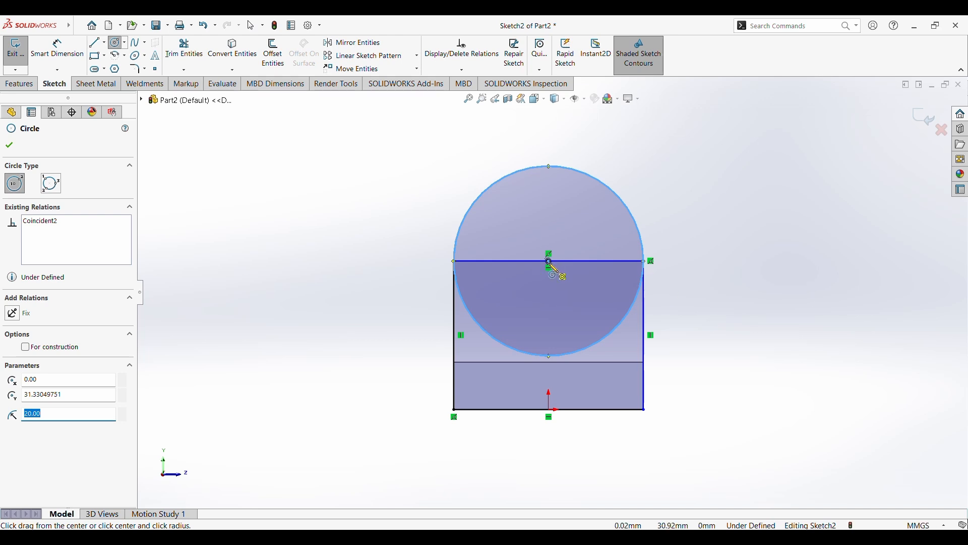
left_click(551, 262)
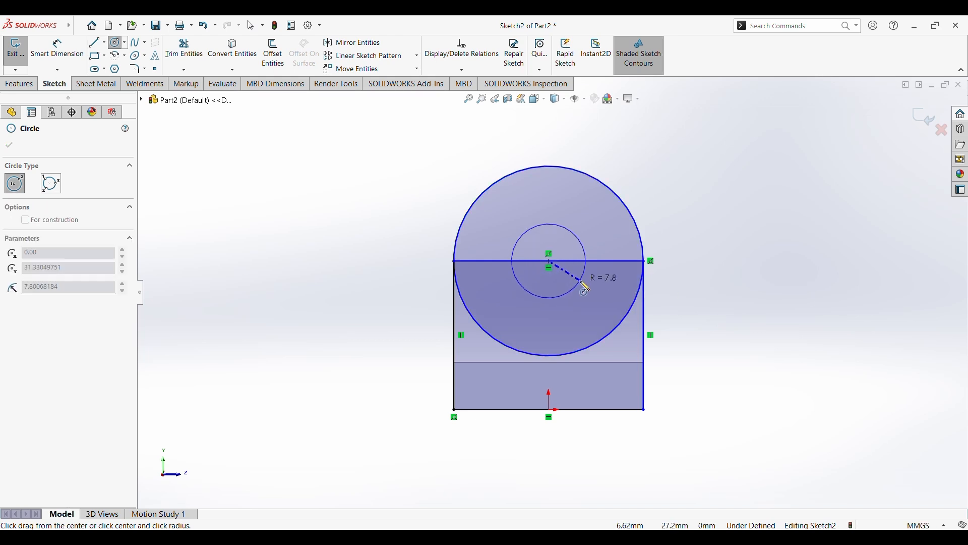
left_click(585, 287)
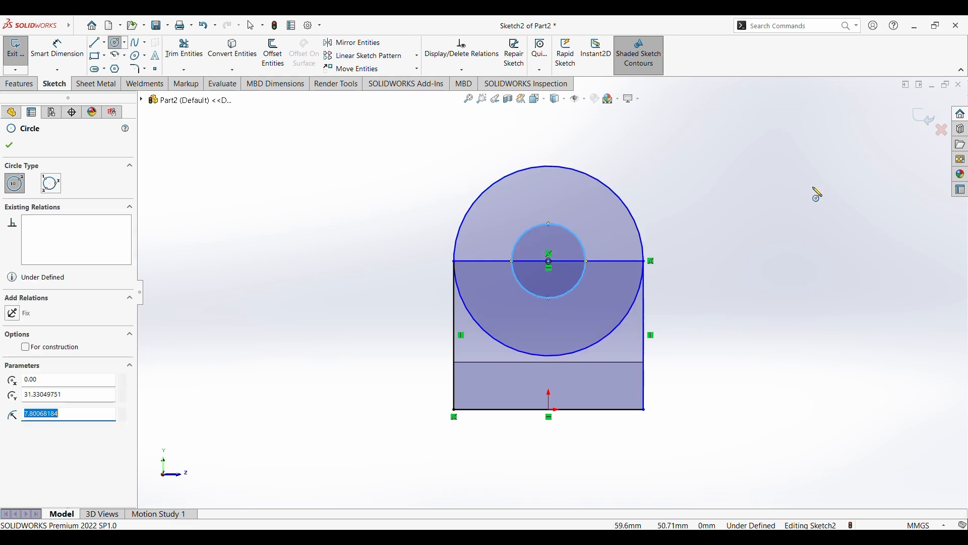
Dimension the outer circle to a diameter of 40 mm
left_click(58, 48)
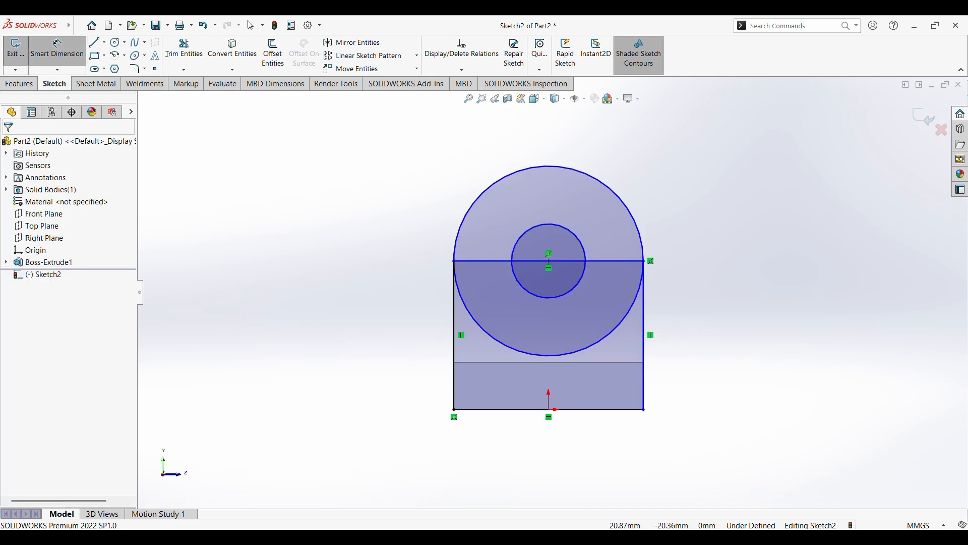
key("alt+Tab")
left_click(624, 201)
left_click(675, 166)
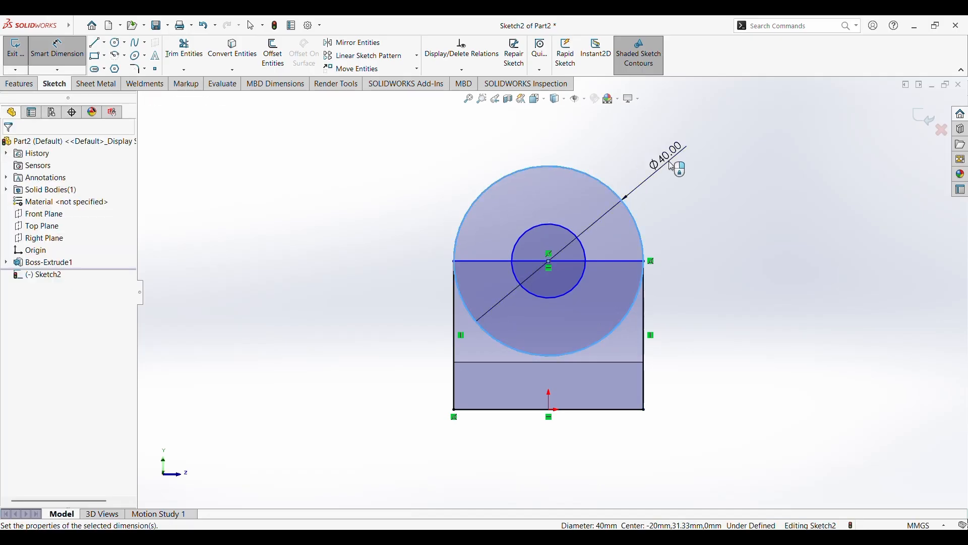
left_click(627, 146)
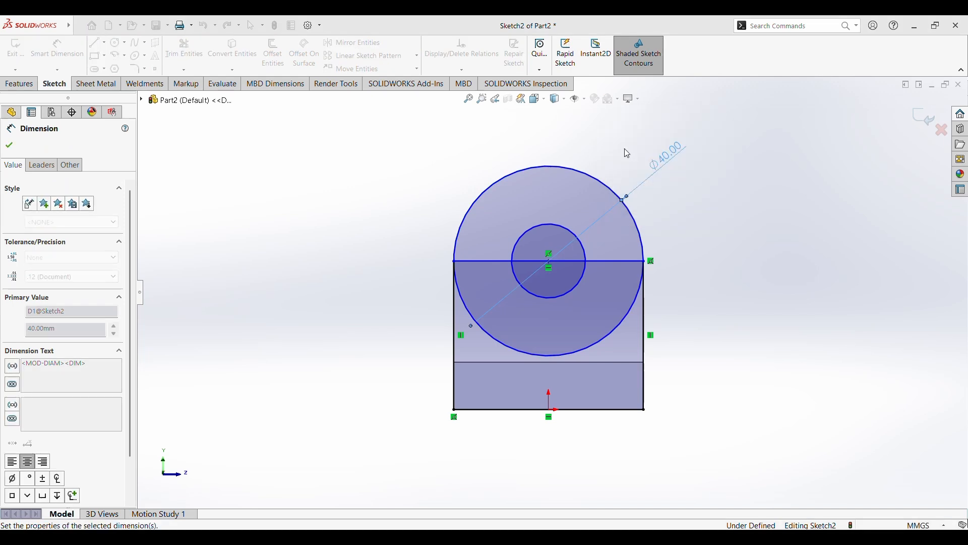
Dimension the rectangle's vertical side to 20 mm
left_click(646, 310)
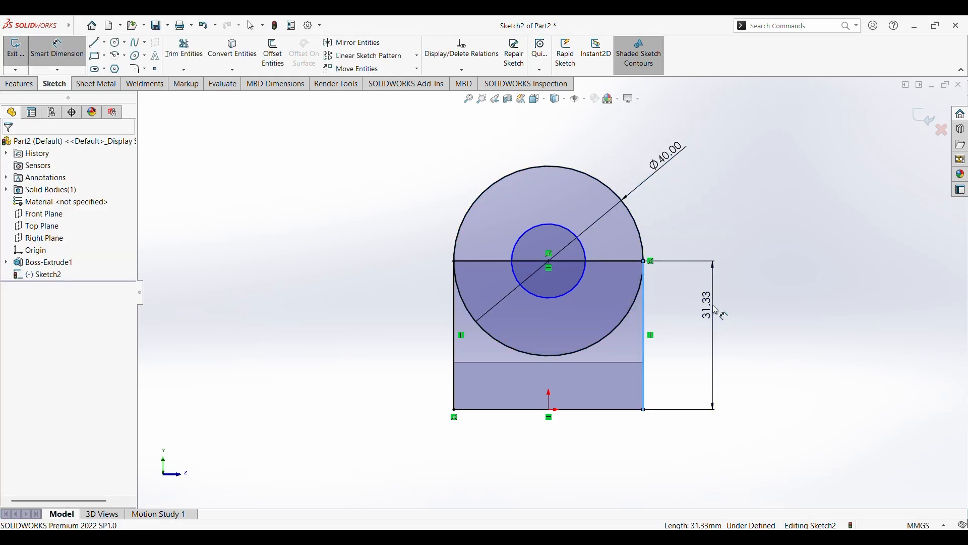
left_click(715, 308)
type("20")
key("Return")
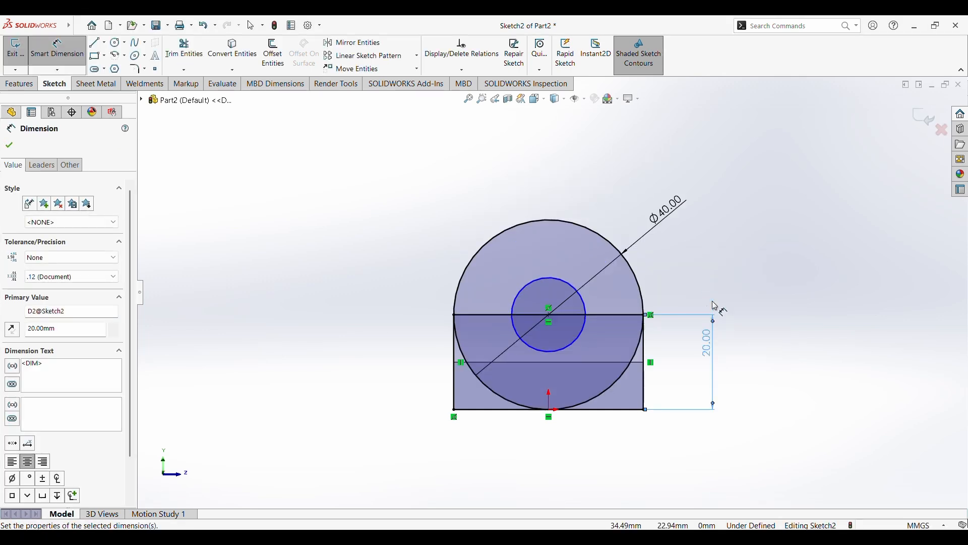
Dimension the inner circle to a diameter of 20 mm
left_click(589, 307)
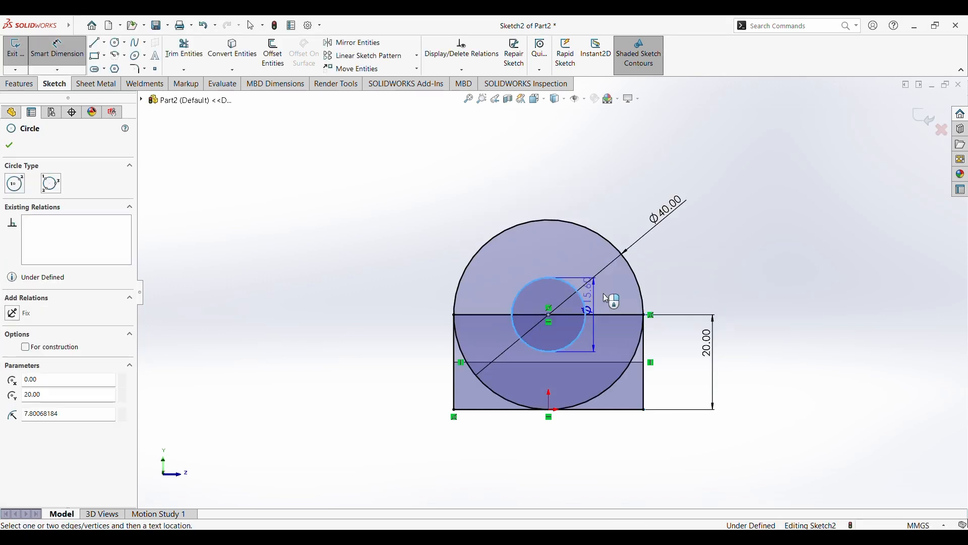
left_click(686, 259)
type("20")
key("Return")
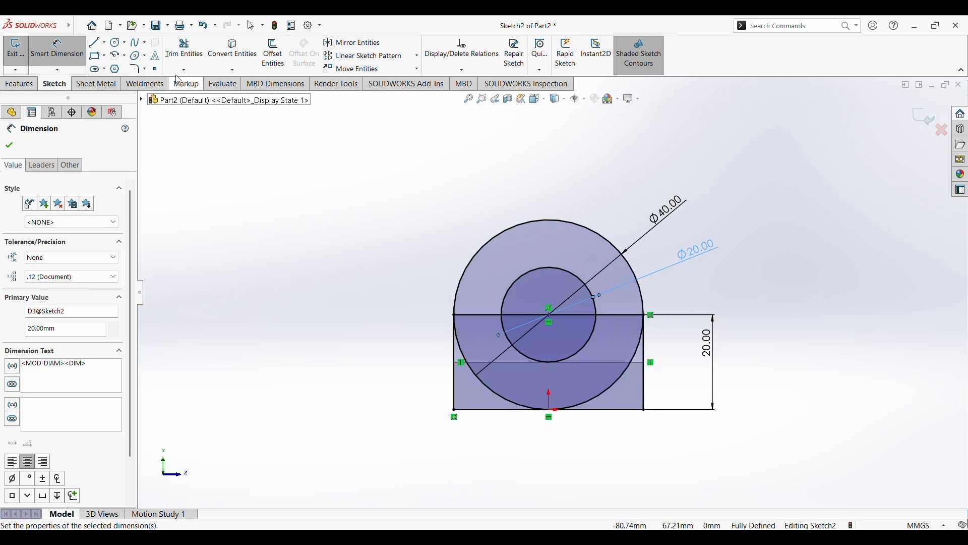
Trim away the outer circle's lower arcs inside the rectangle and delete the rectangle's top horizontal edge
left_click(189, 60)
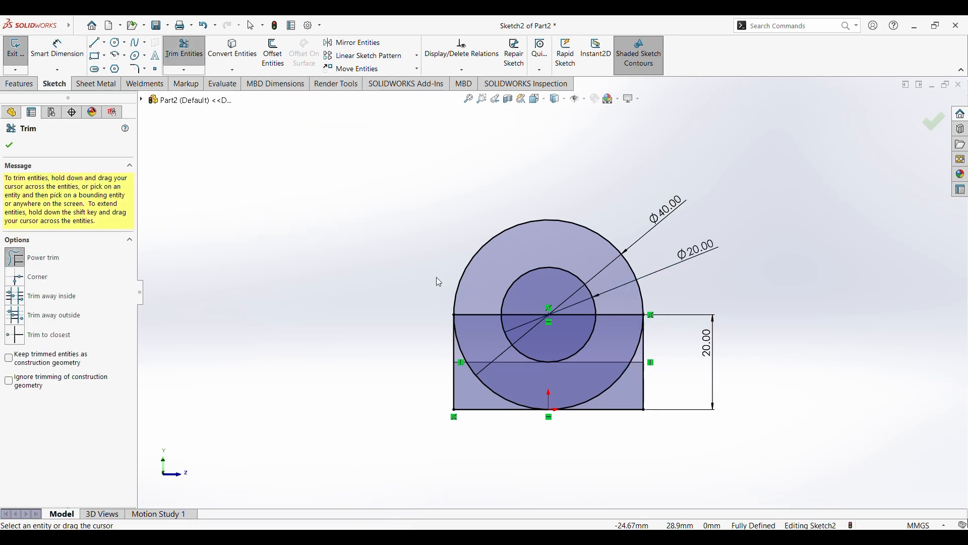
left_click_drag(510, 374, 481, 388)
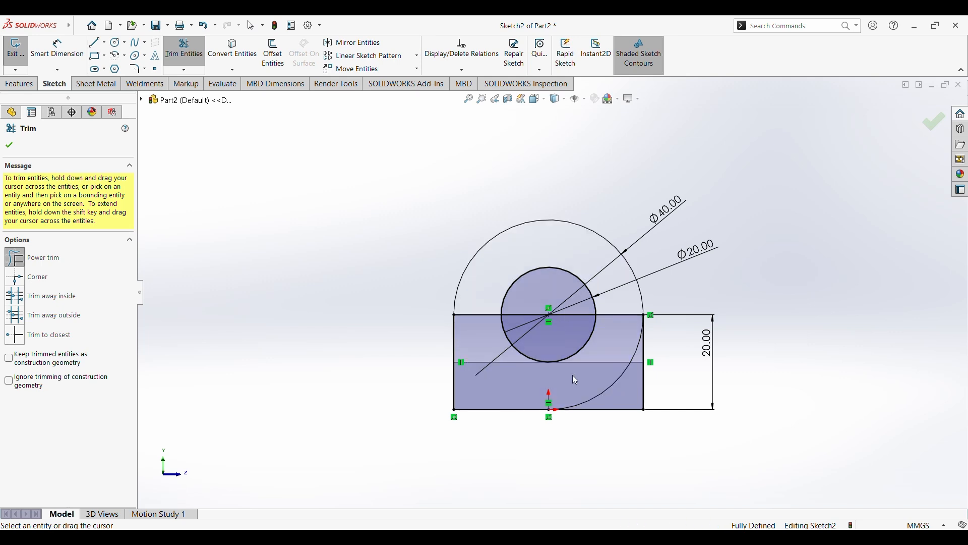
left_click_drag(573, 374, 620, 384)
key("Escape")
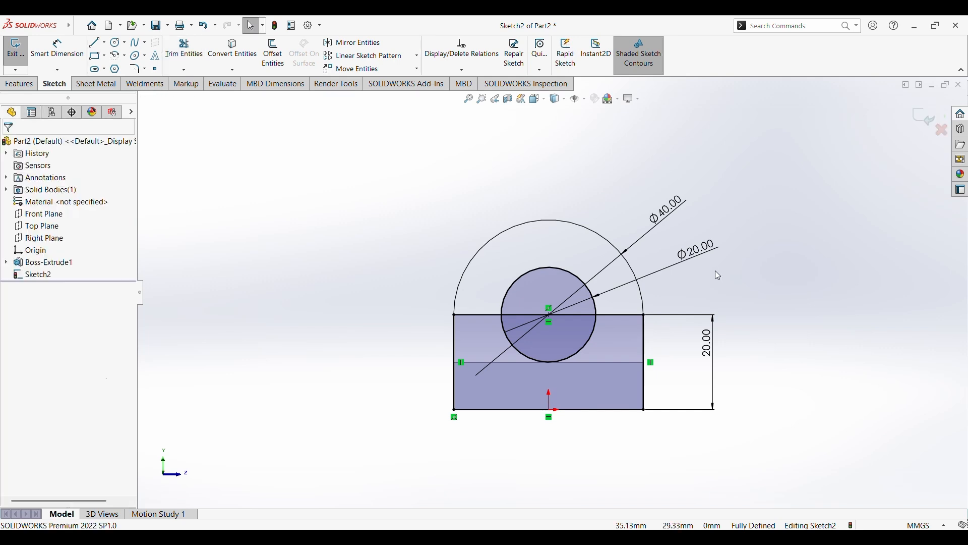
left_click(474, 316)
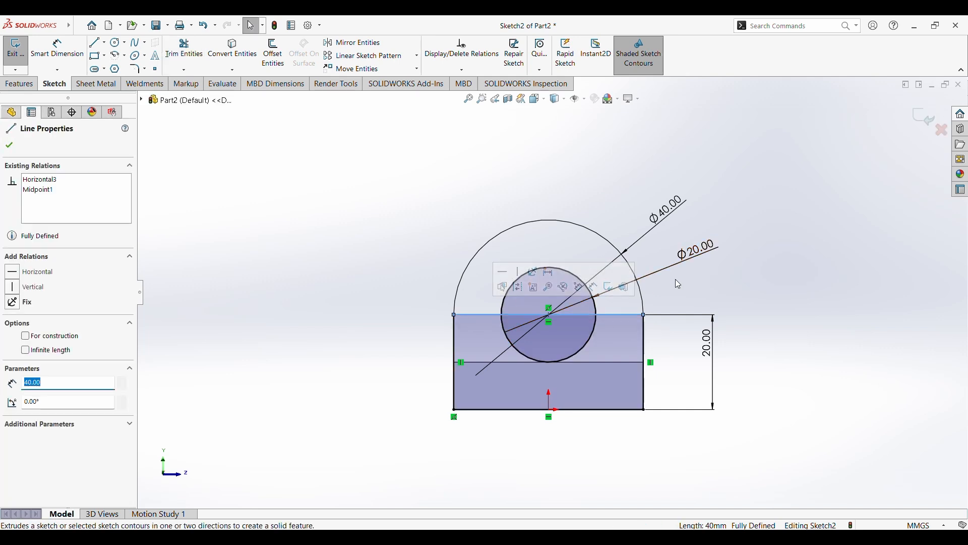
key("Delete")
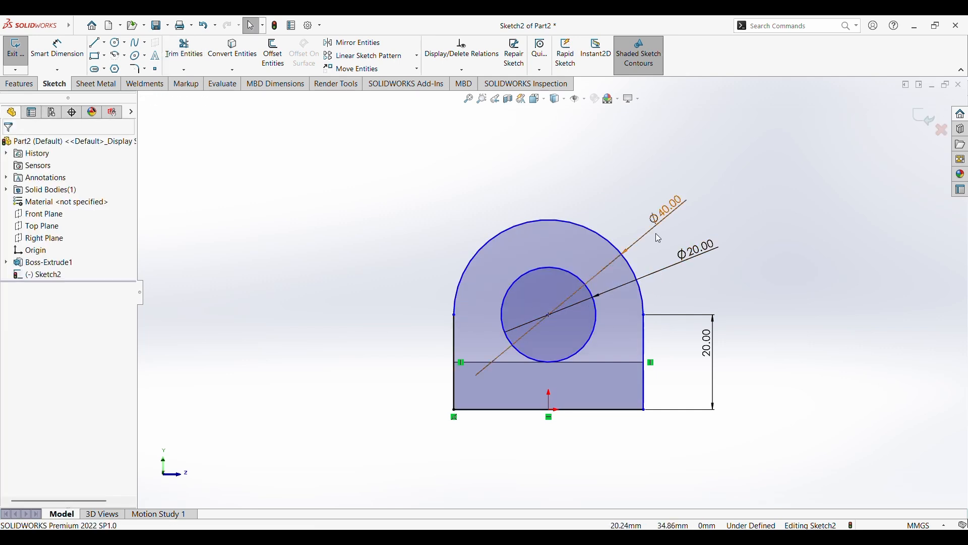
Reposition the outer arc's diameter dimension above the arc, clear of the inner circle's dimension
left_click_drag(658, 219, 594, 182)
left_click(869, 228)
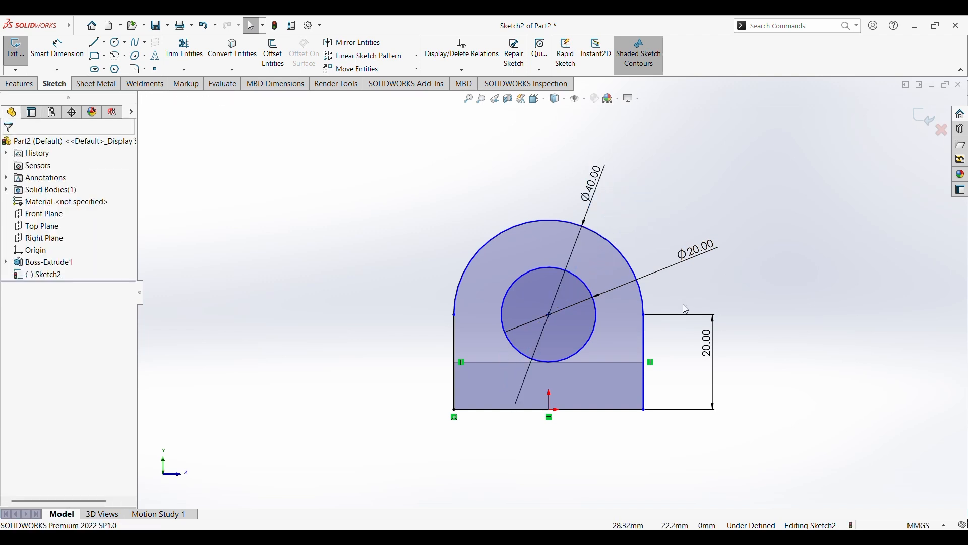
middle_click_drag(681, 304, 592, 305)
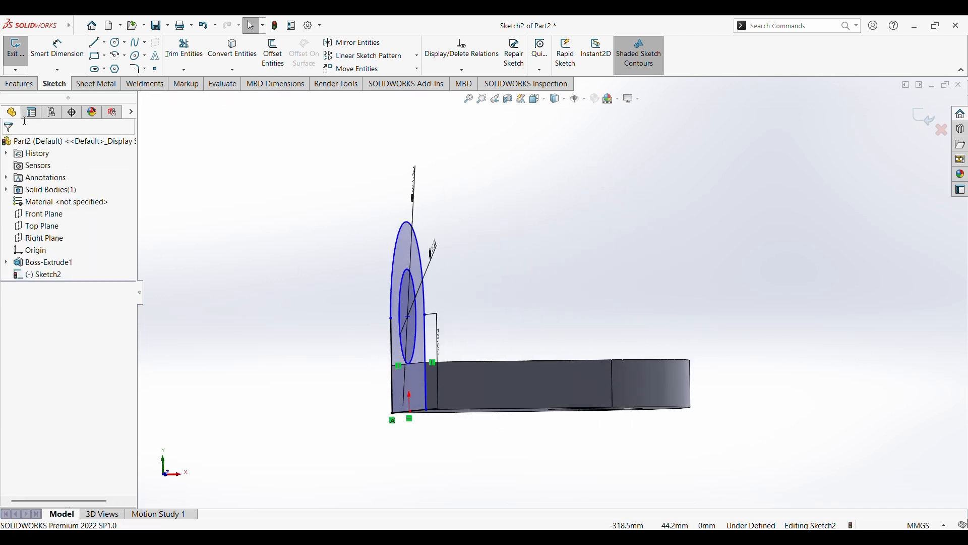
Extrude the upright profile 20 mm as a blind boss with the direction reversed so it runs over the base
left_click(11, 85)
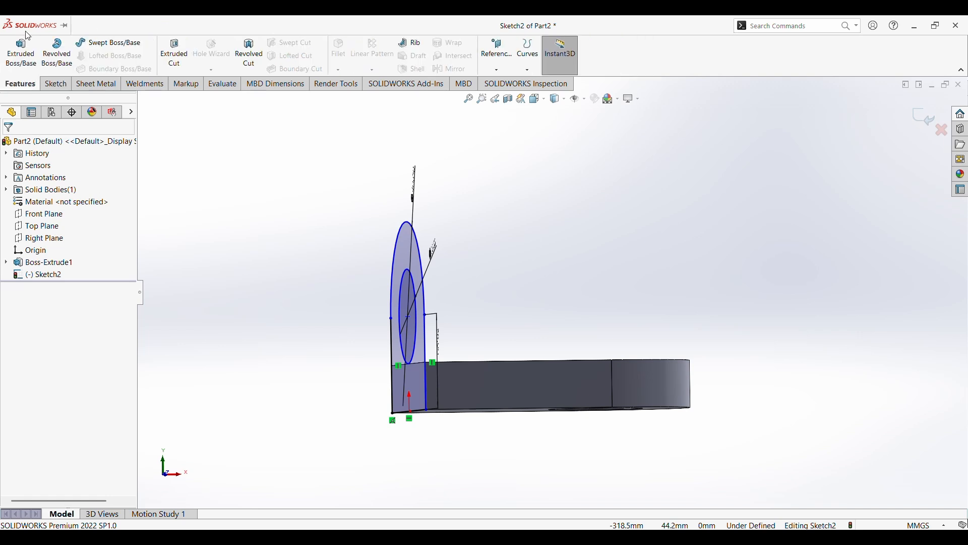
left_click(21, 53)
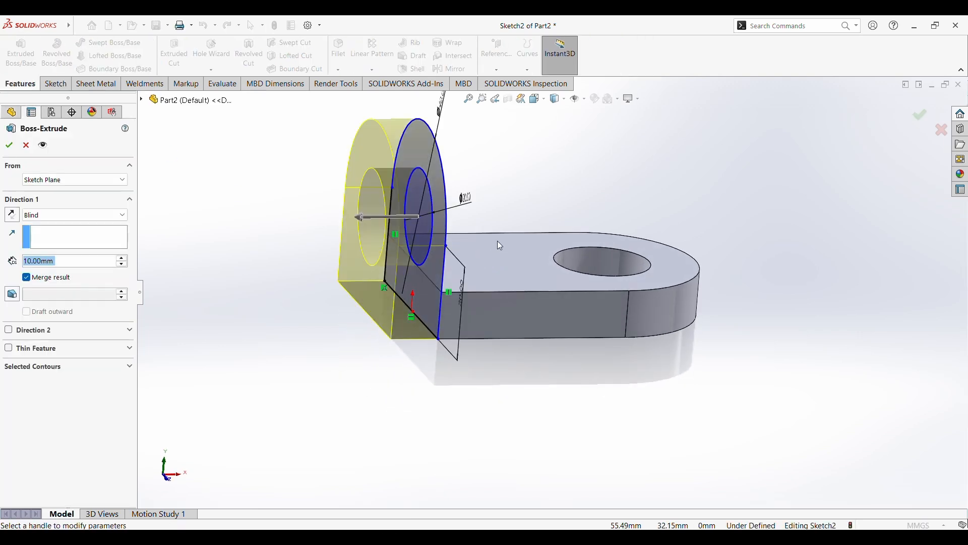
scroll(457, 227, "up", 1)
middle_click_drag(464, 245, 450, 247)
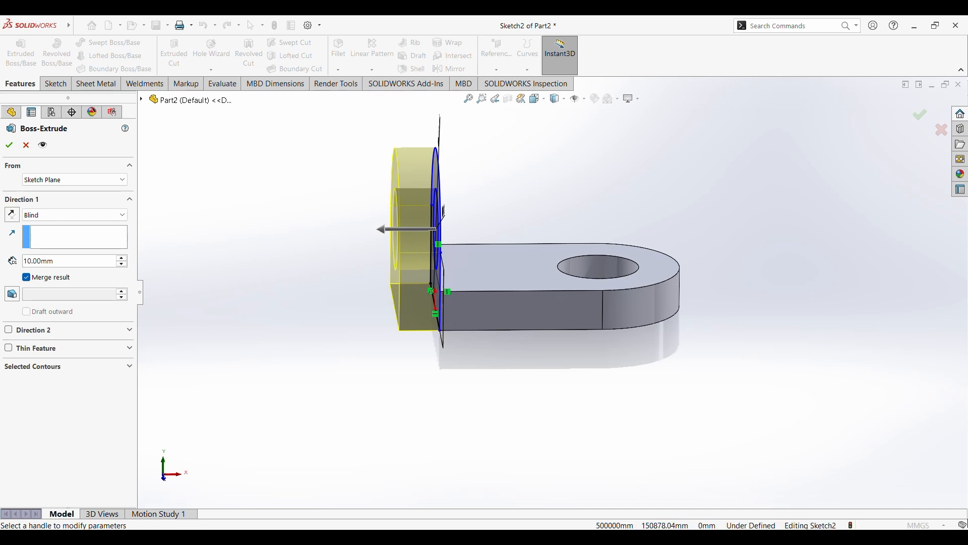
key("alt+Tab")
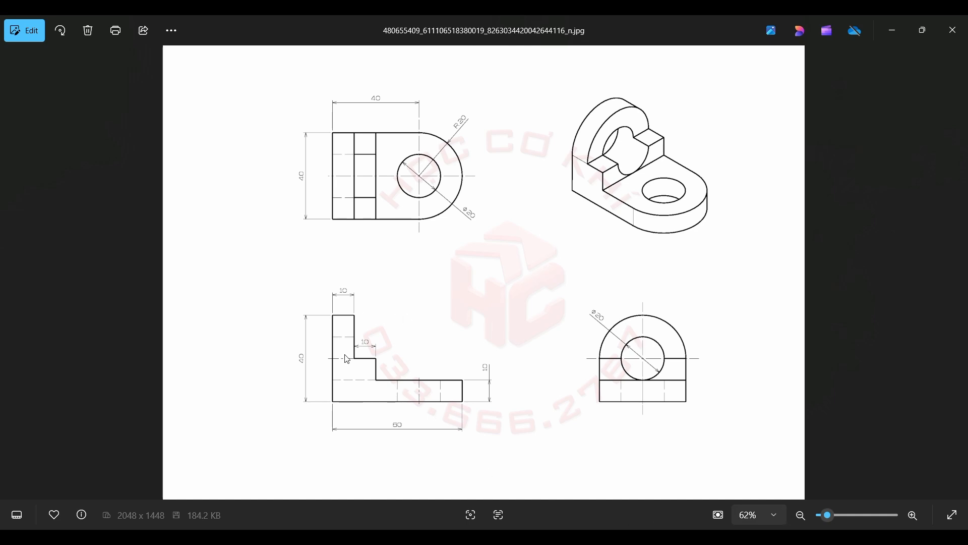
key("alt+Tab")
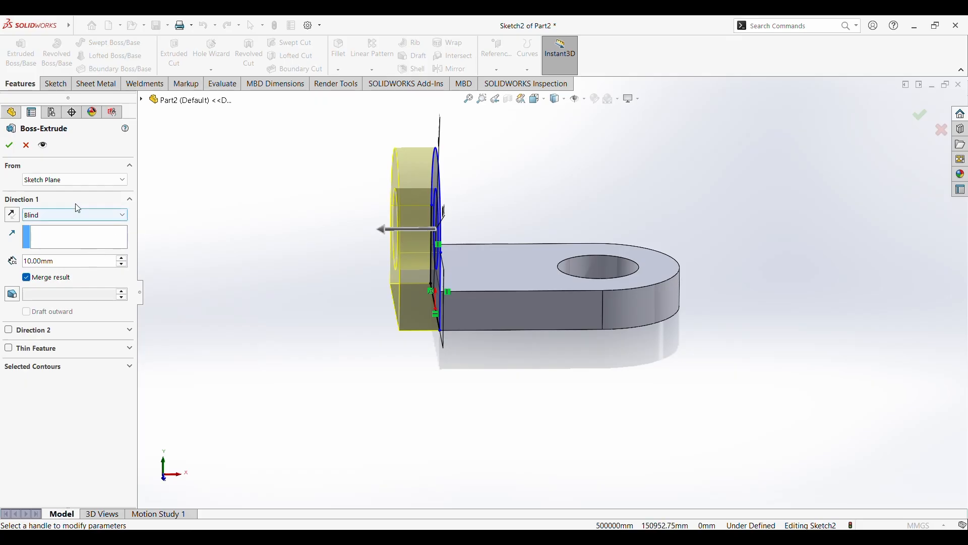
left_click(15, 222)
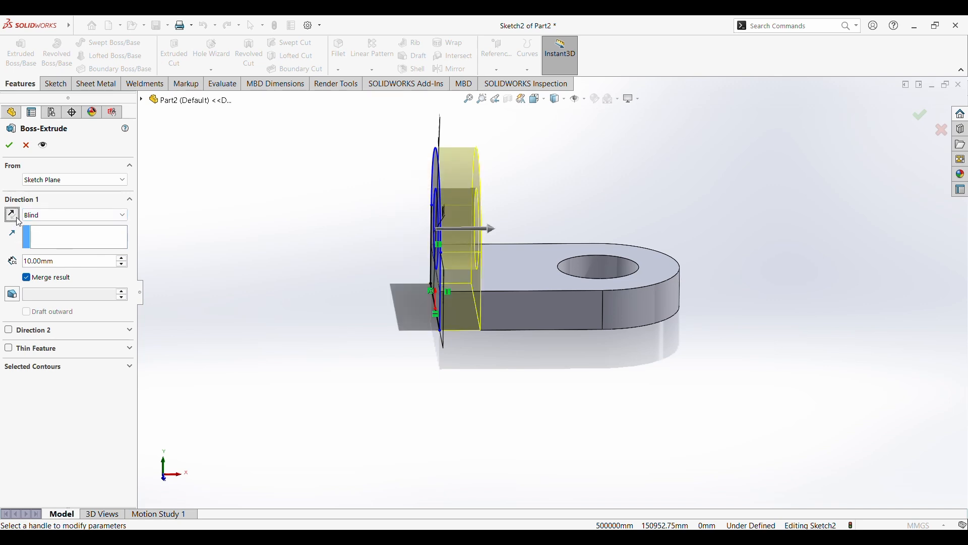
left_click_drag(61, 259, 23, 260)
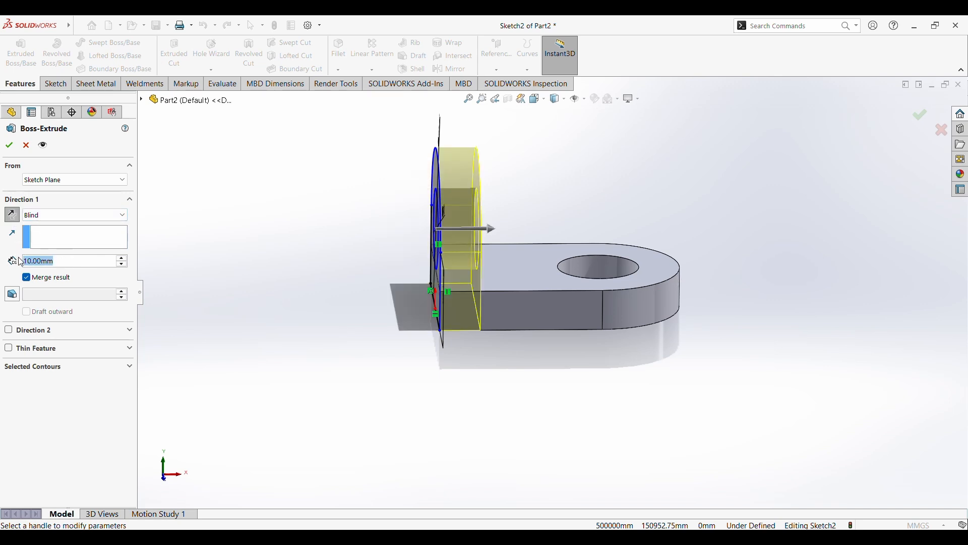
type("20")
key("Return")
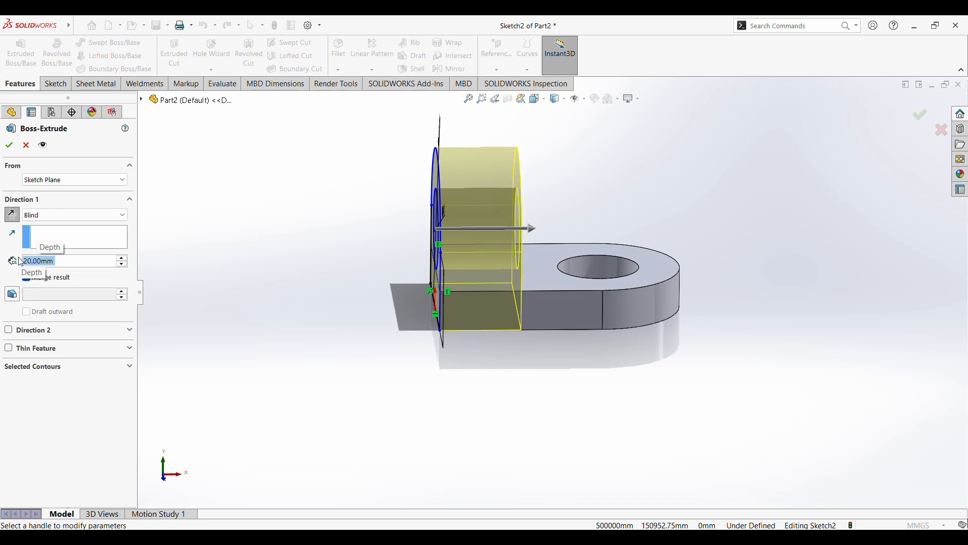
left_click(9, 145)
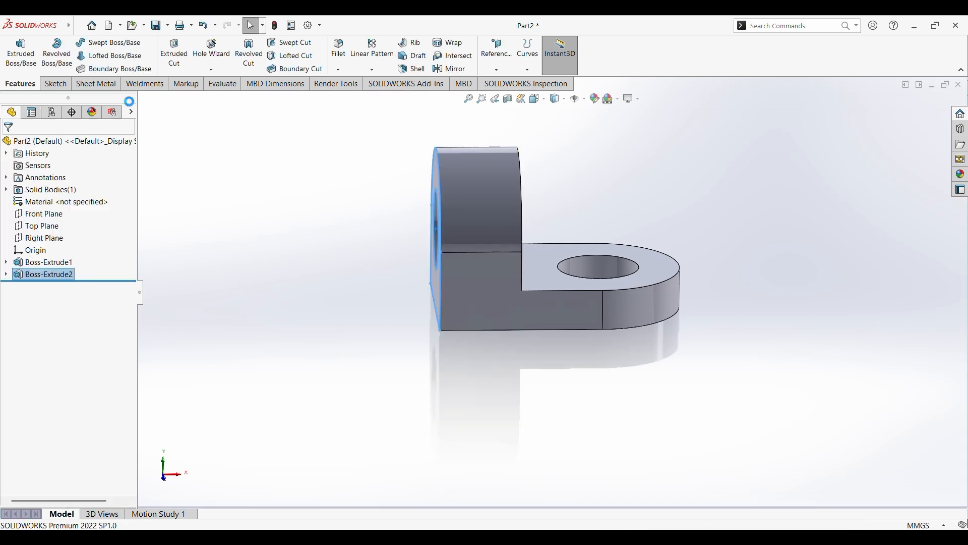
Check the reference drawing and start a sketch on the upright wall's flat face above the base
left_click(690, 151)
middle_click_drag(690, 150, 648, 239)
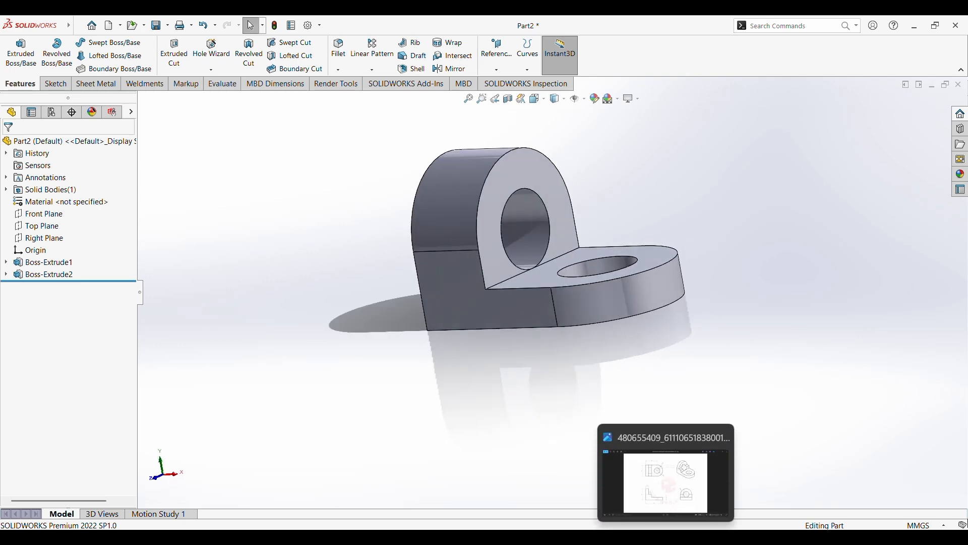
left_click(666, 536)
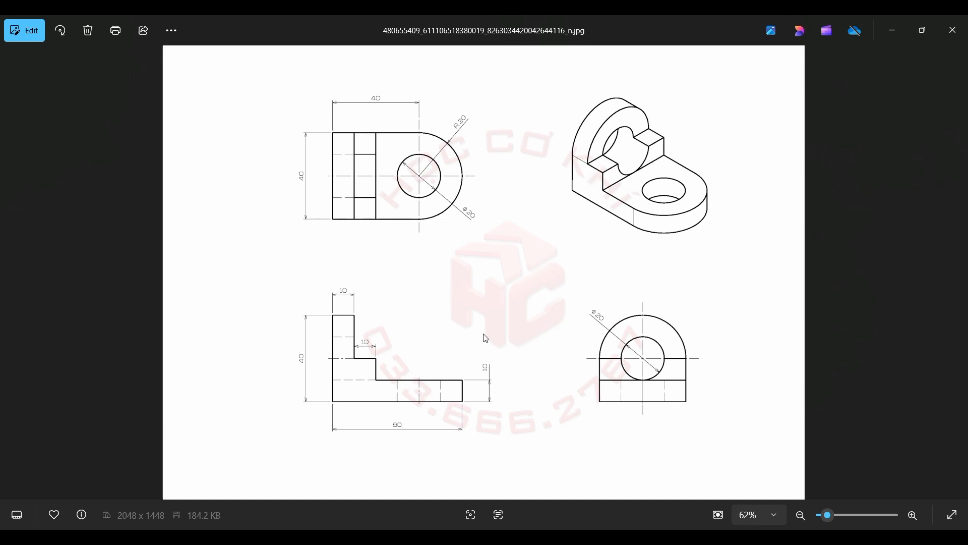
left_click(509, 538)
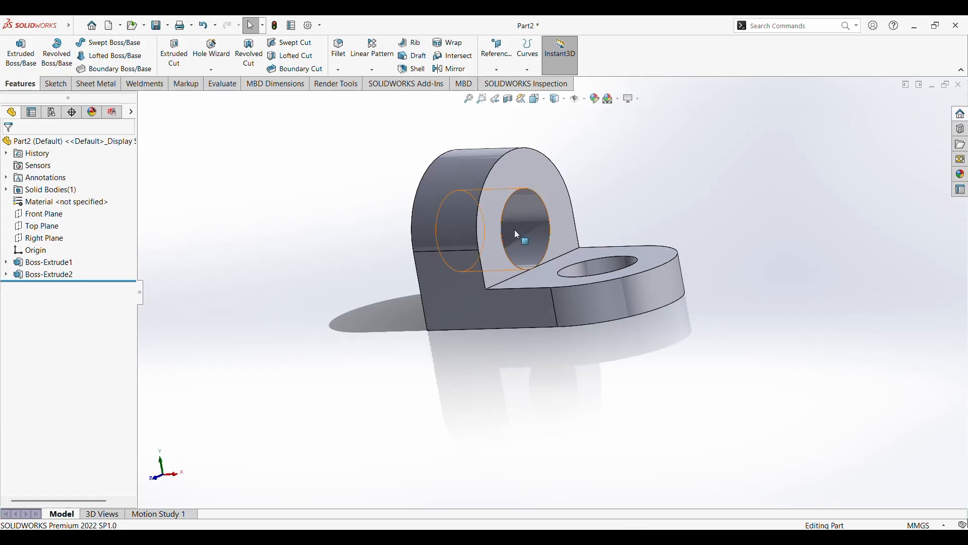
left_click(491, 253)
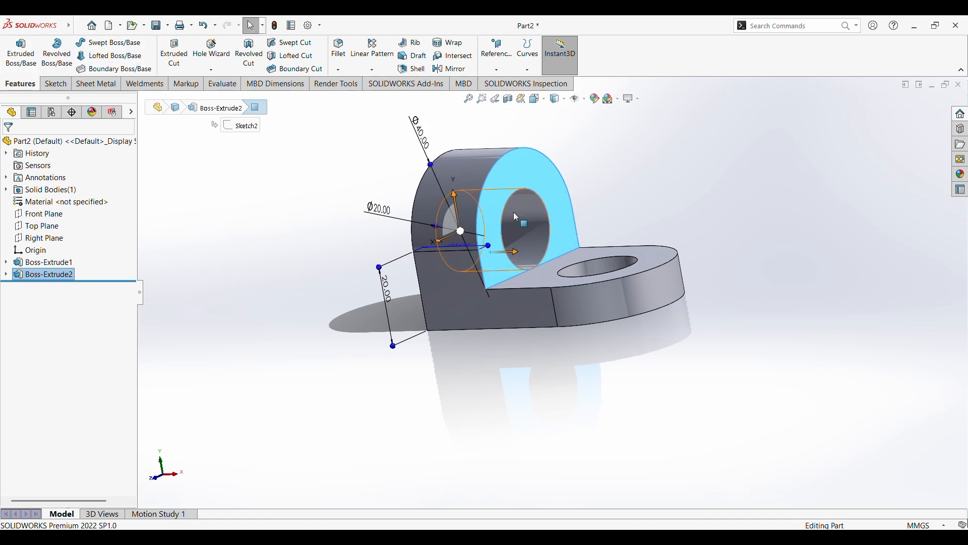
right_click(564, 211)
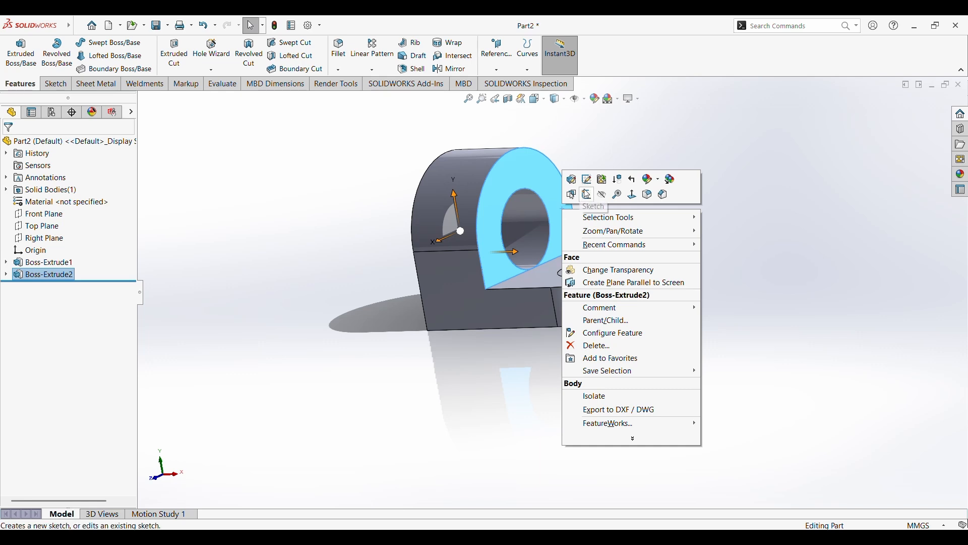
left_click(588, 194)
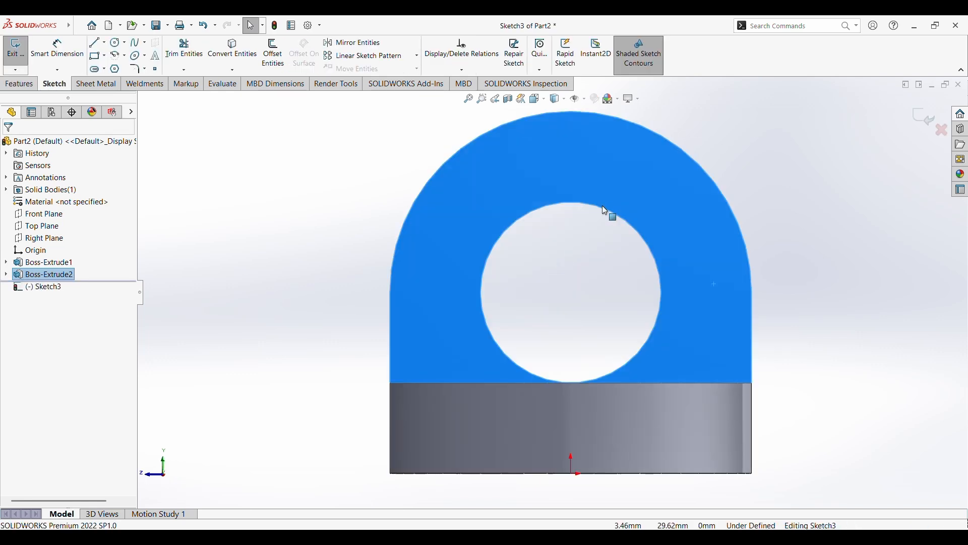
right_click(815, 257)
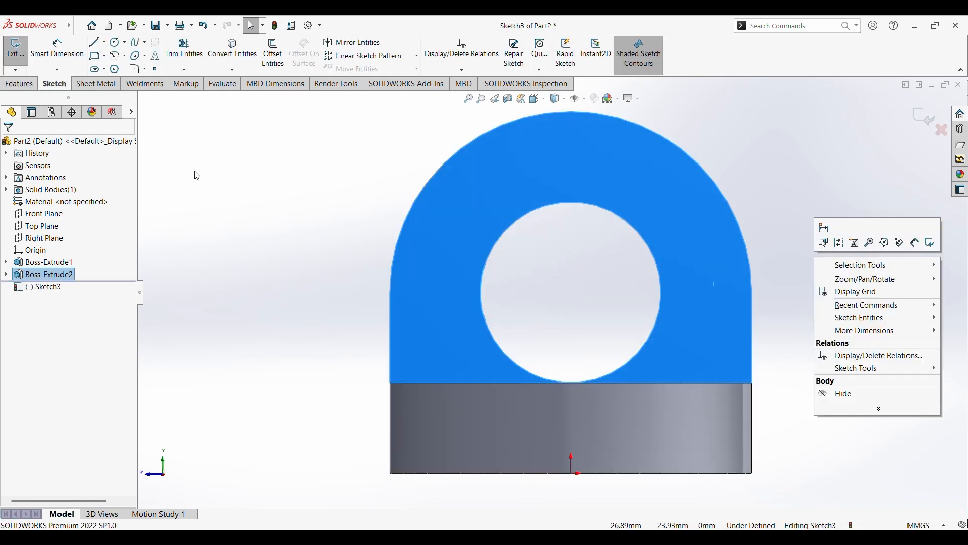
left_click(196, 176)
Draw a corner rectangle 40 mm wide and about 21 mm high, from the rounded end's start at hole-centre height to above the arc
left_click(95, 58)
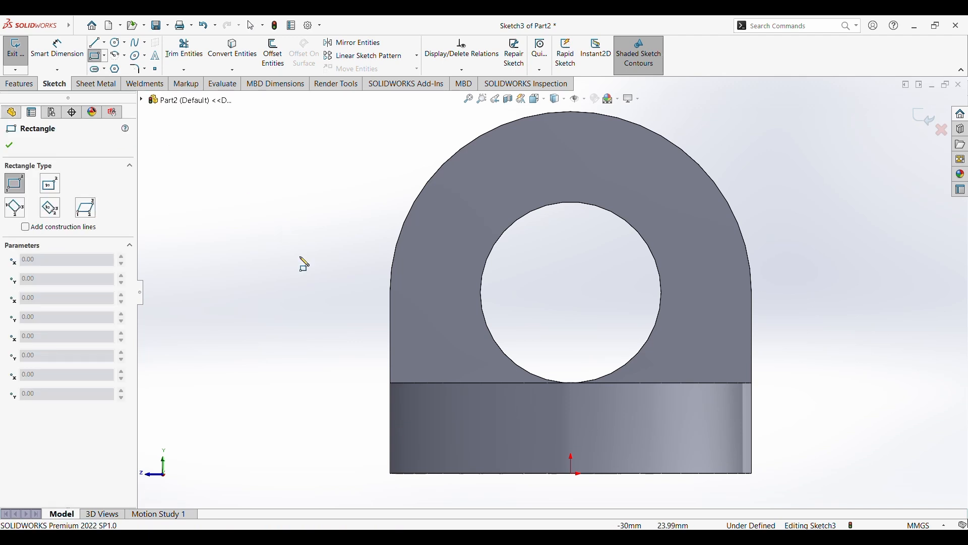
left_click(390, 293)
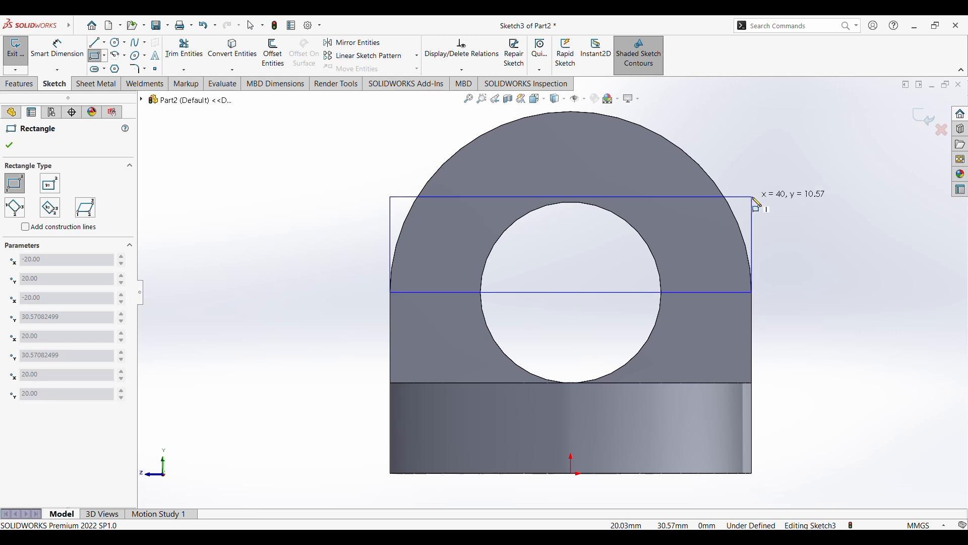
left_click(756, 105)
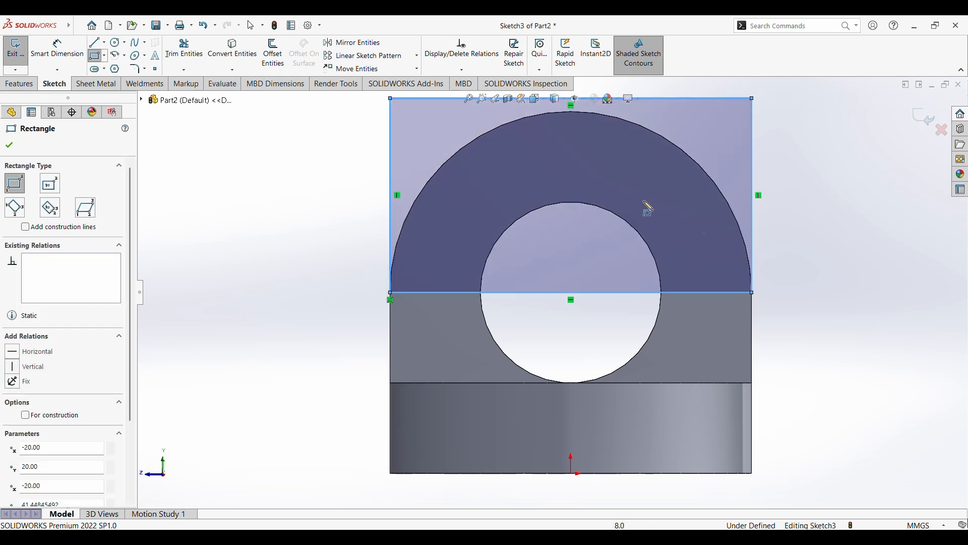
scroll(584, 240, "up", 3)
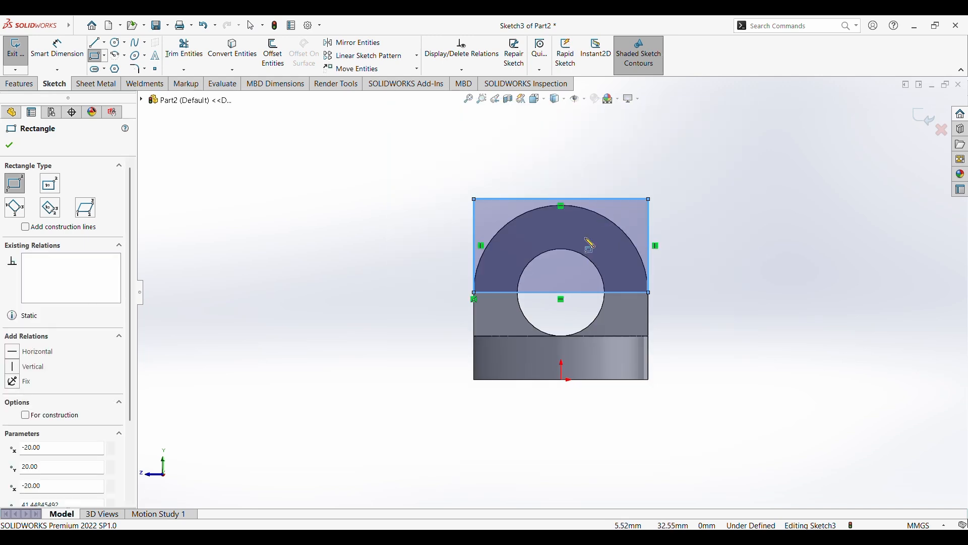
Cut-extrude the rectangle 10 mm deep into the upright wall to form the step
left_click(23, 88)
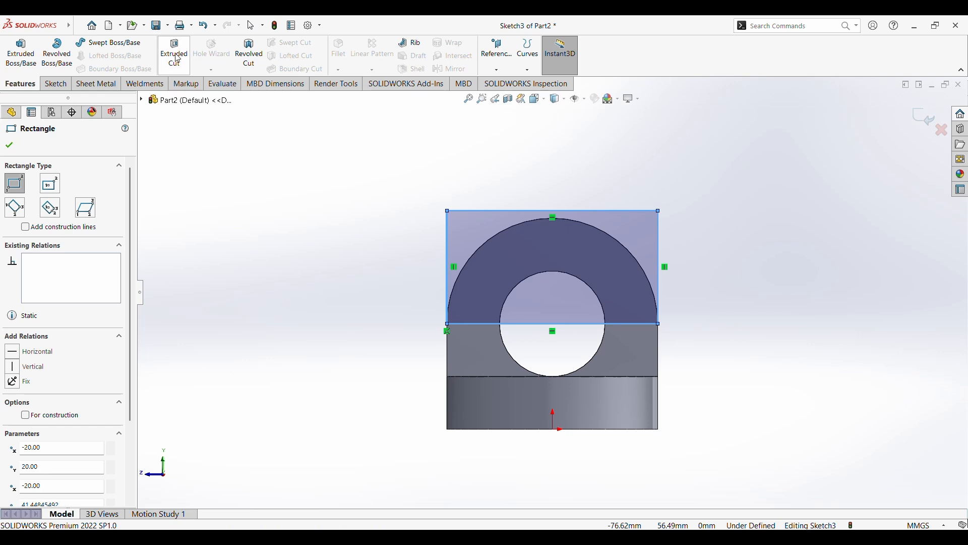
middle_click_drag(526, 286, 351, 298)
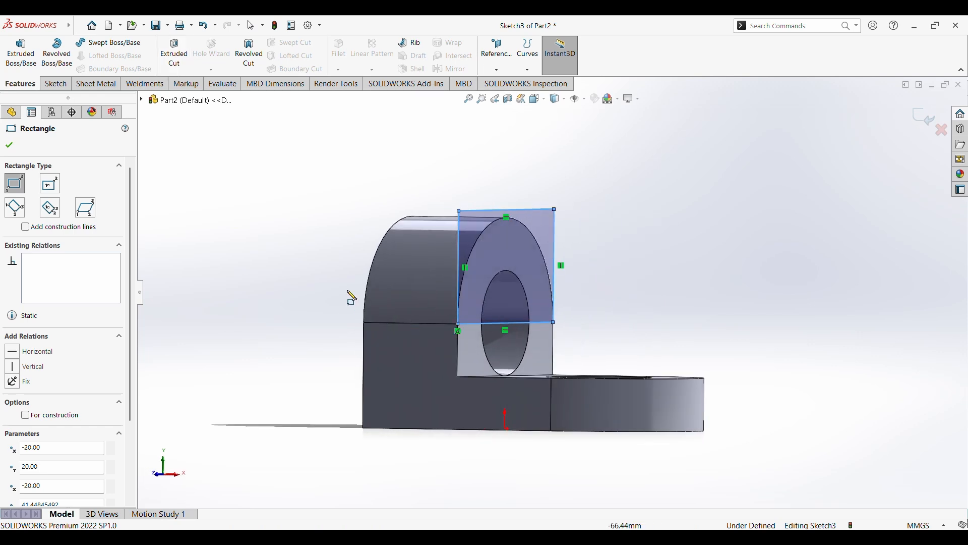
left_click(174, 52)
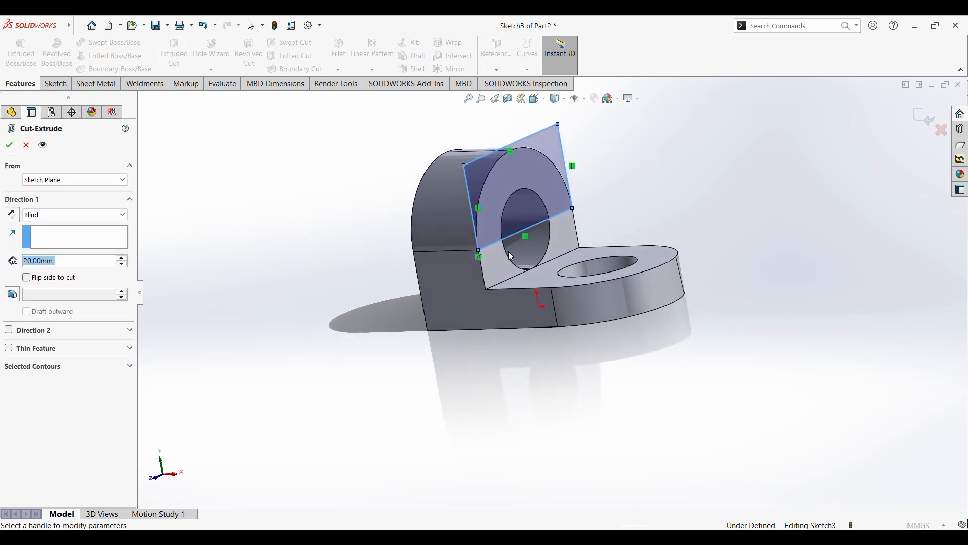
double_click(73, 262)
type("10")
key("Return")
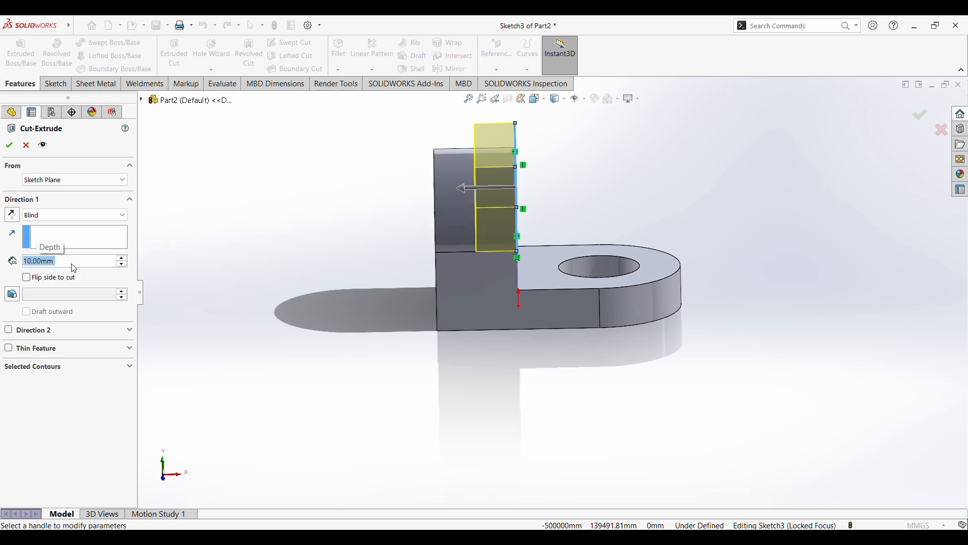
left_click(9, 147)
Inspect the stepped bracket from several angles and compare it with the reference drawing
mouse_move(604, 214)
middle_mouse_down()
mouse_move(570, 211)
mouse_move(645, 174)
mouse_move(637, 199)
middle_mouse_up()
scroll(626, 198, "up", 3)
scroll(514, 224, "down", 2)
middle_click_drag(514, 225, 631, 370)
key("alt+Tab")
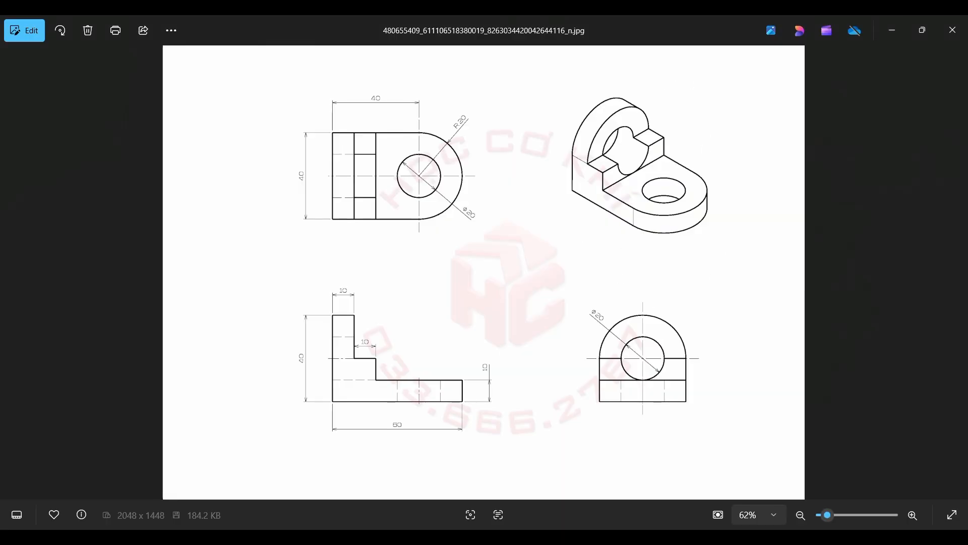
key("alt+Tab")
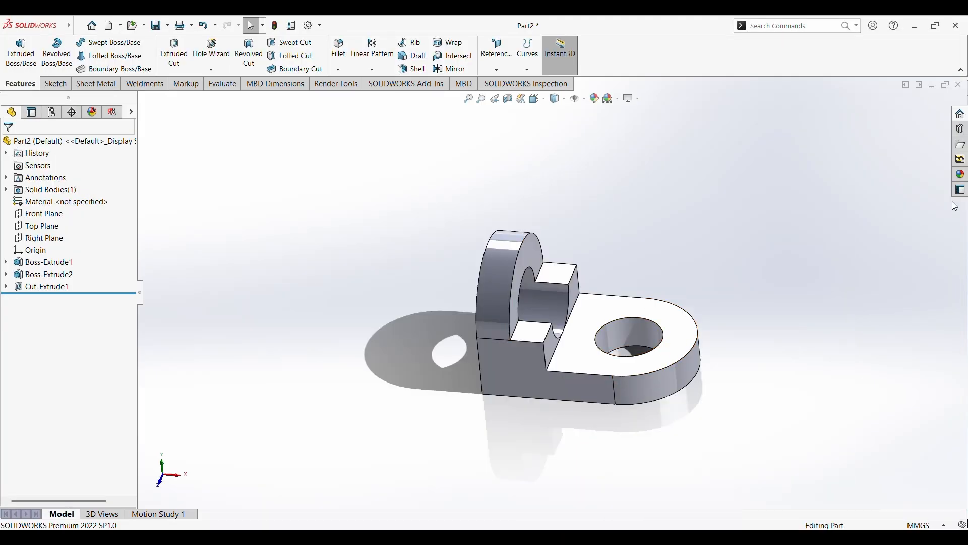
Apply the polished gold metal appearance to the bracket's whole body
left_click(960, 174)
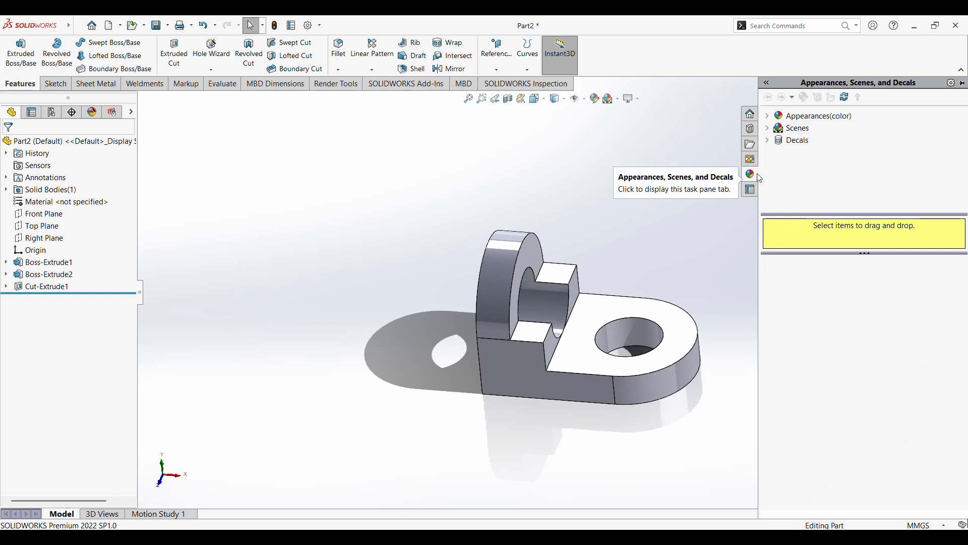
left_click(770, 117)
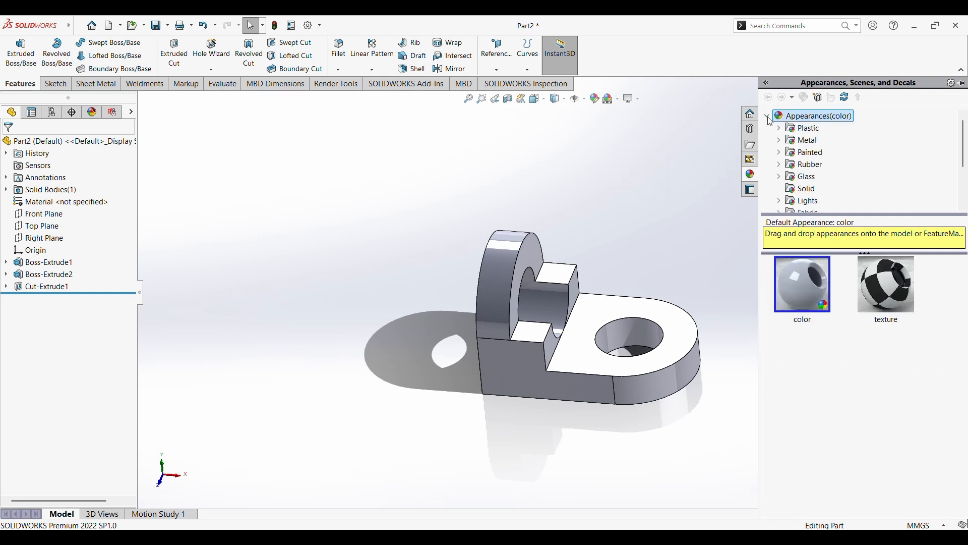
left_click(783, 142)
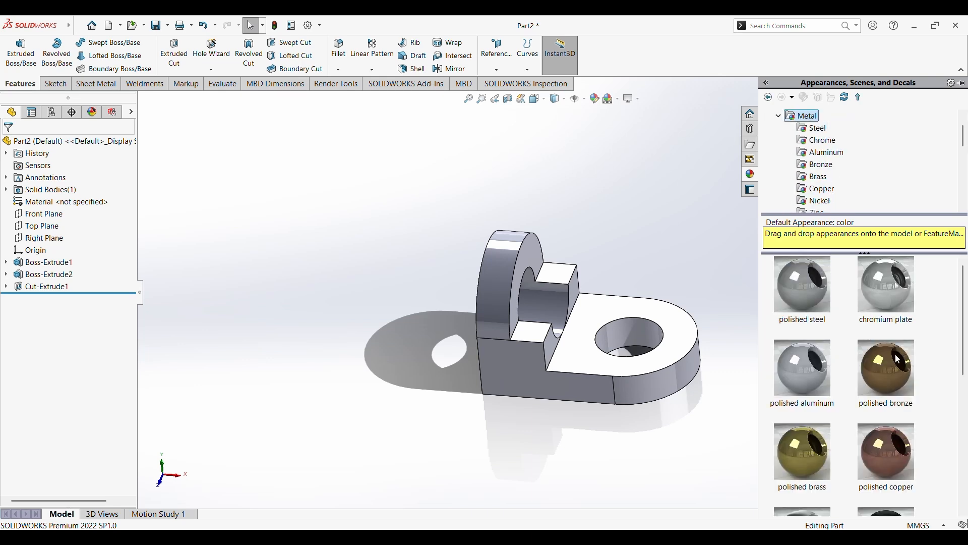
scroll(894, 359, "down", 5)
scroll(895, 358, "up", 3)
scroll(895, 358, "down", 3)
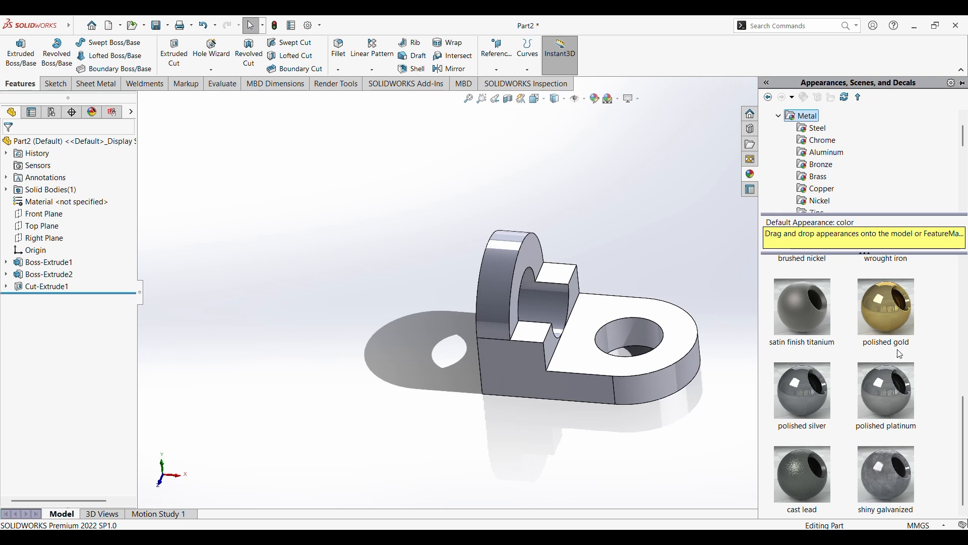
left_click_drag(887, 323, 557, 375)
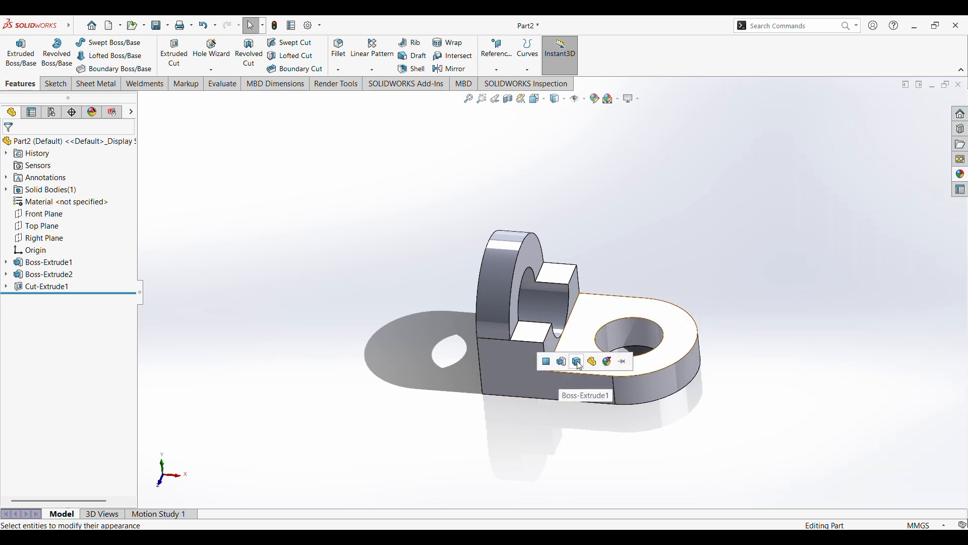
left_click(579, 362)
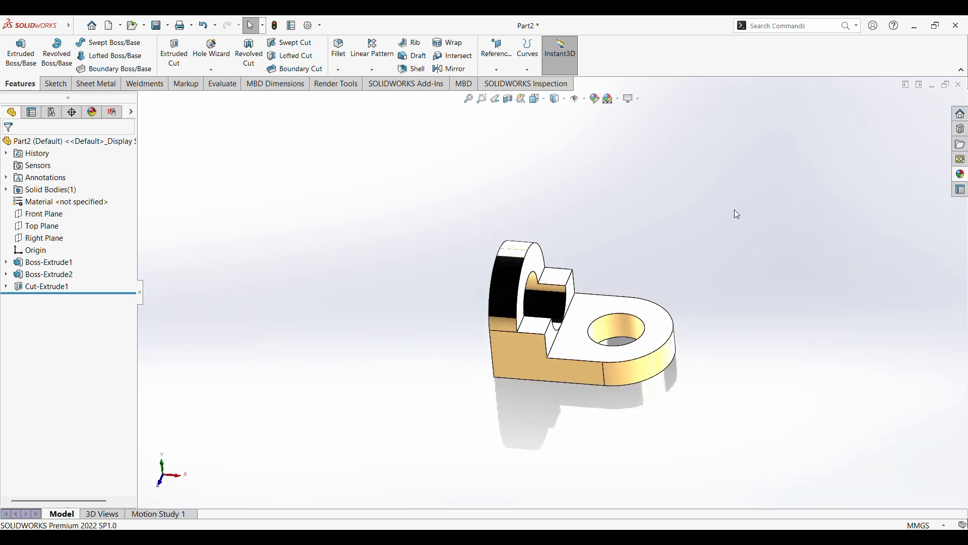
middle_click_drag(675, 230, 566, 265)
middle_click_drag(634, 250, 837, 391)
scroll(542, 272, "down", 5)
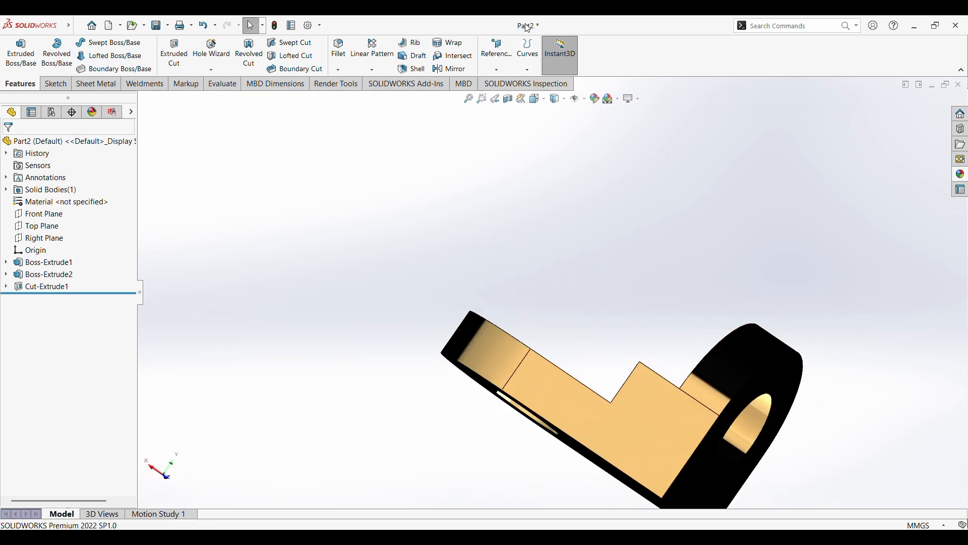